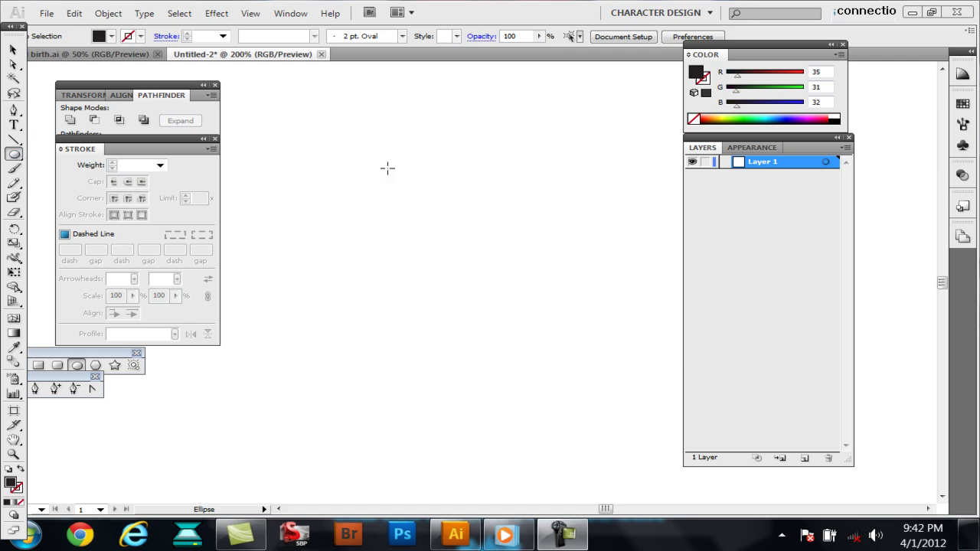
Step: Draw a large circle with no fill and a dark stroke, and set its stroke weight to 4 pt
left_click_drag(323, 168, 536, 375)
key("shift+x")
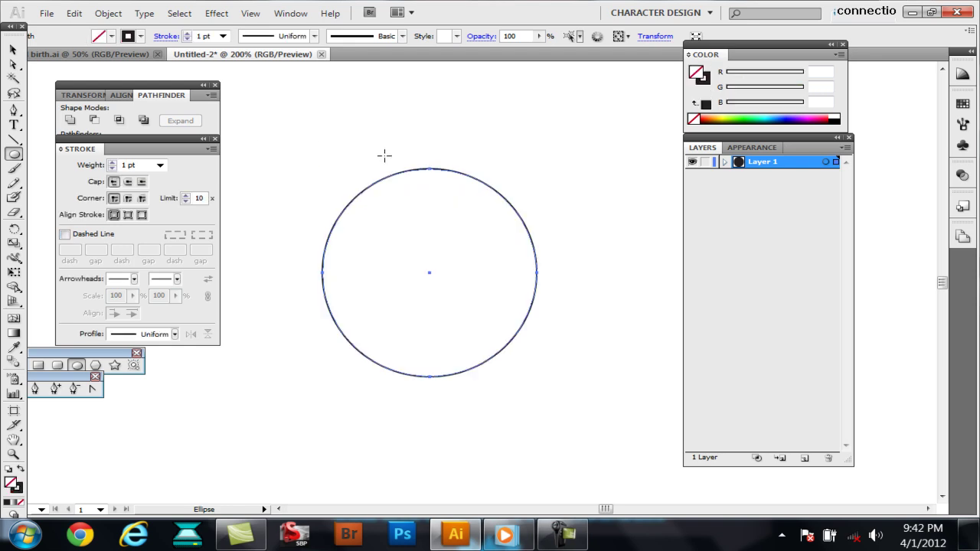
key("ctrl+equal")
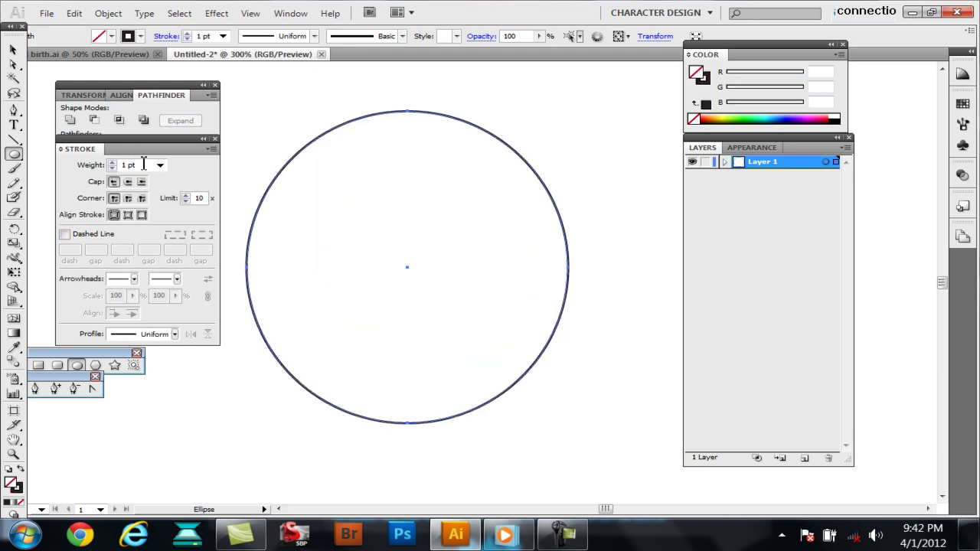
left_click(128, 166)
type("4")
key("Return")
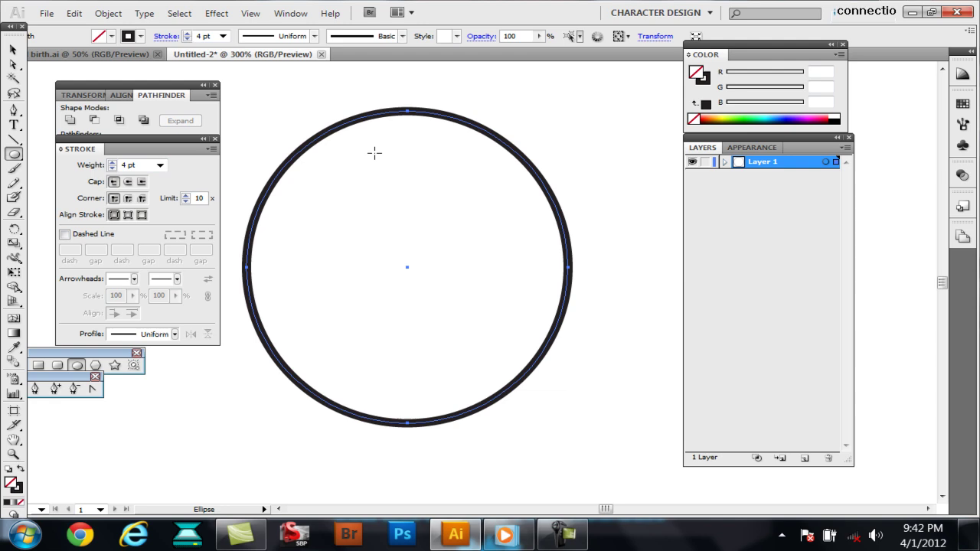
Step: Convert the circle's stroke into an outlined shape
key("ctrl+equal")
left_click_drag(305, 113, 405, 197)
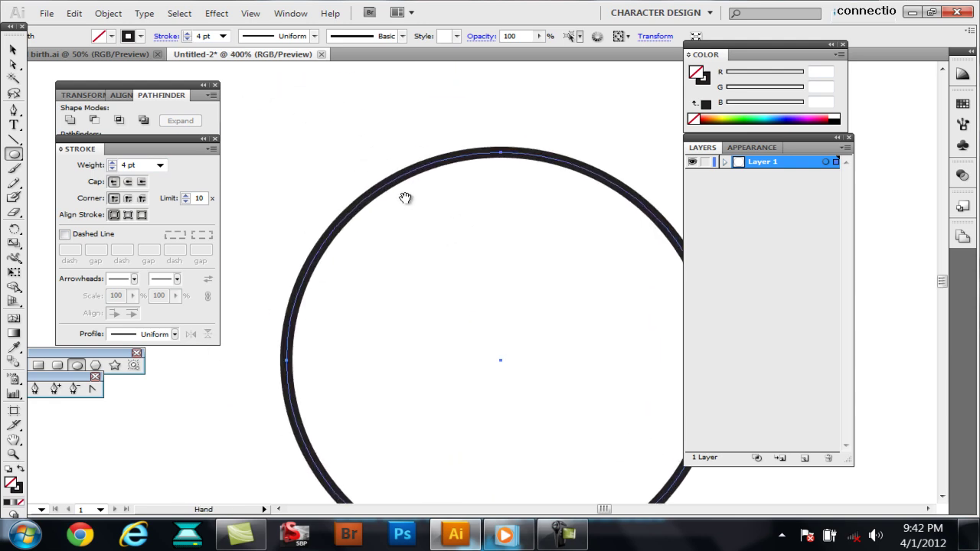
key("ctrl+shift+o")
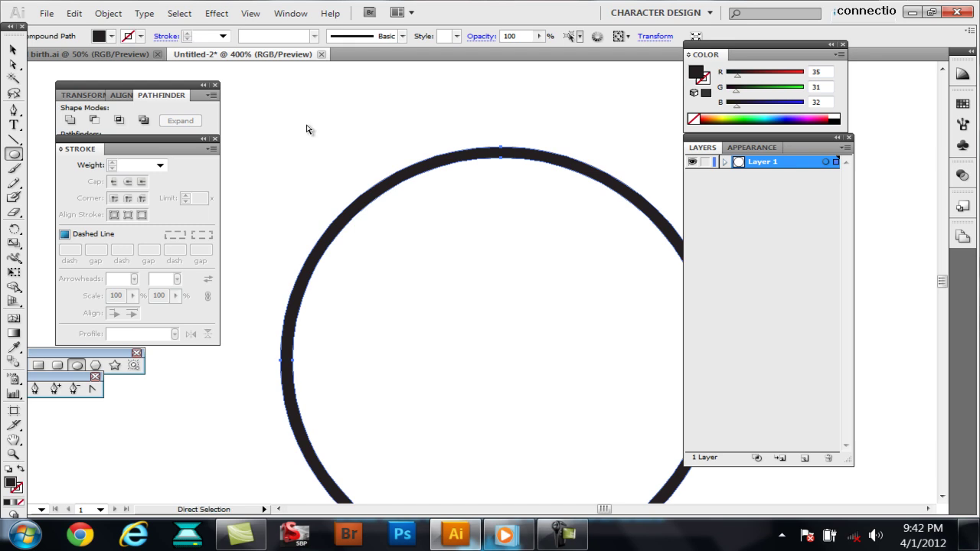
Step: Set up the Pen tool with no fill and a 4 pt dark stroke, and delete the stray anchor point
key("ctrl+equal")
left_click_drag(272, 137, 354, 173)
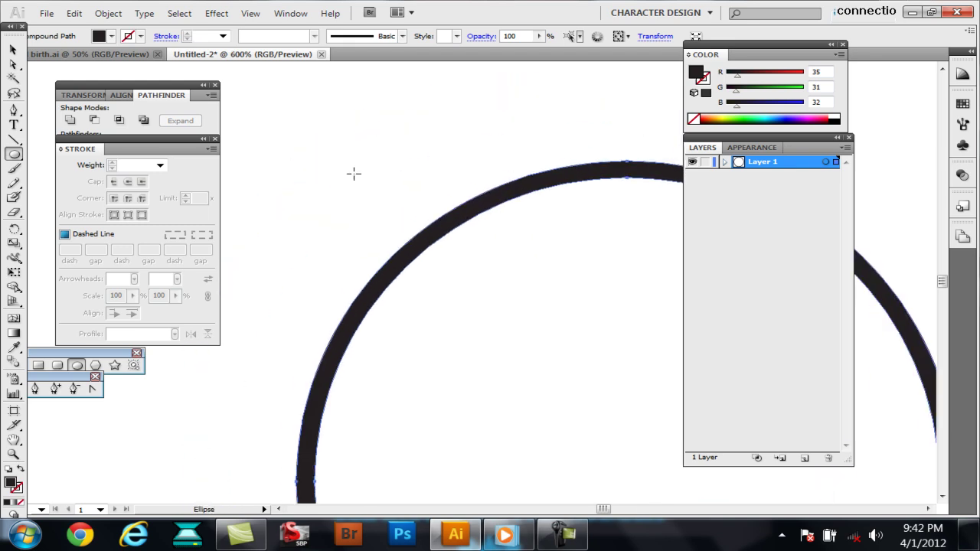
left_click(13, 110)
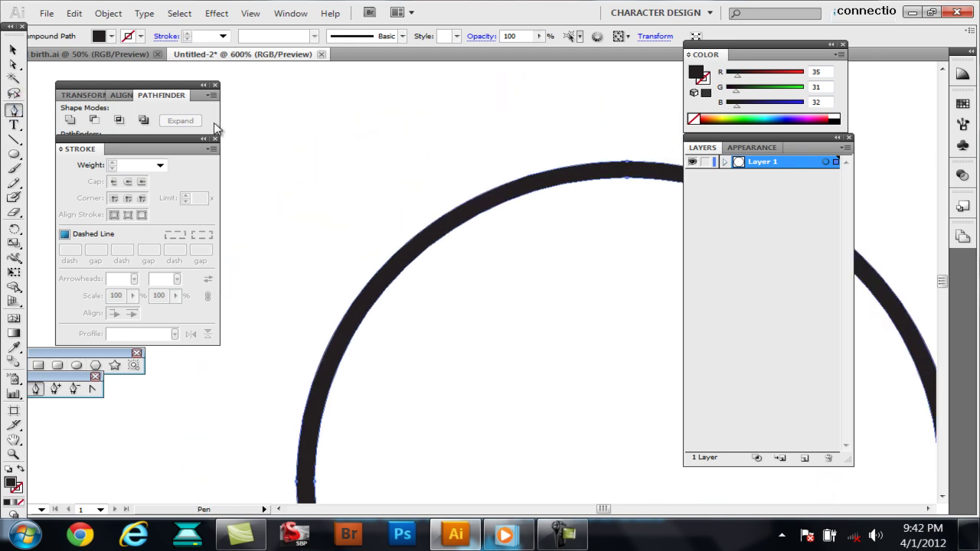
key("shift+x")
key("shift+x")
left_click(374, 149)
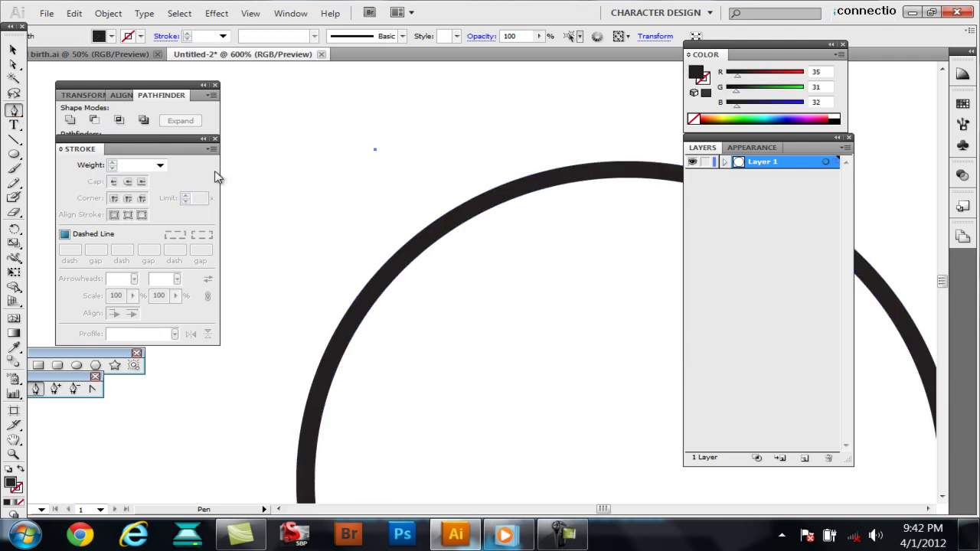
key("shift+x")
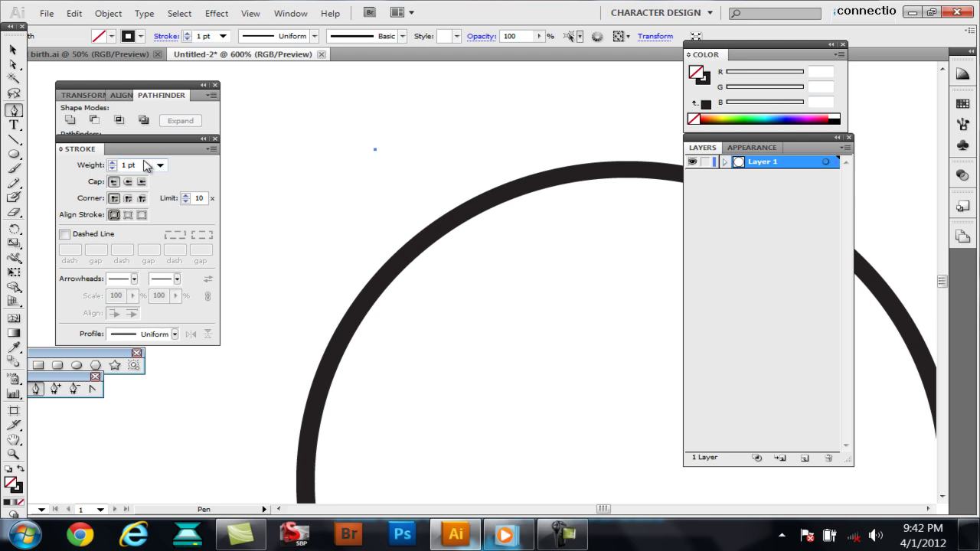
double_click(147, 164)
type("4")
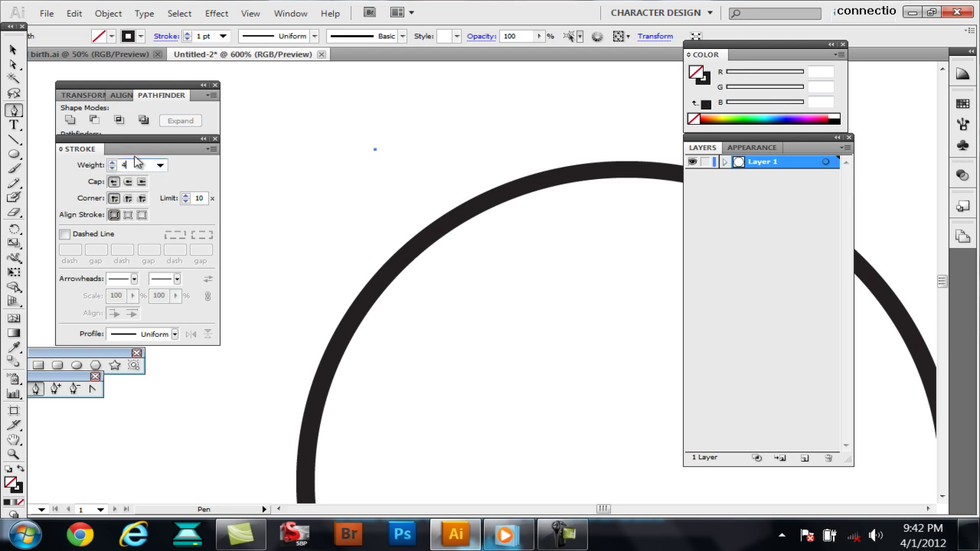
key("Return")
key("Delete")
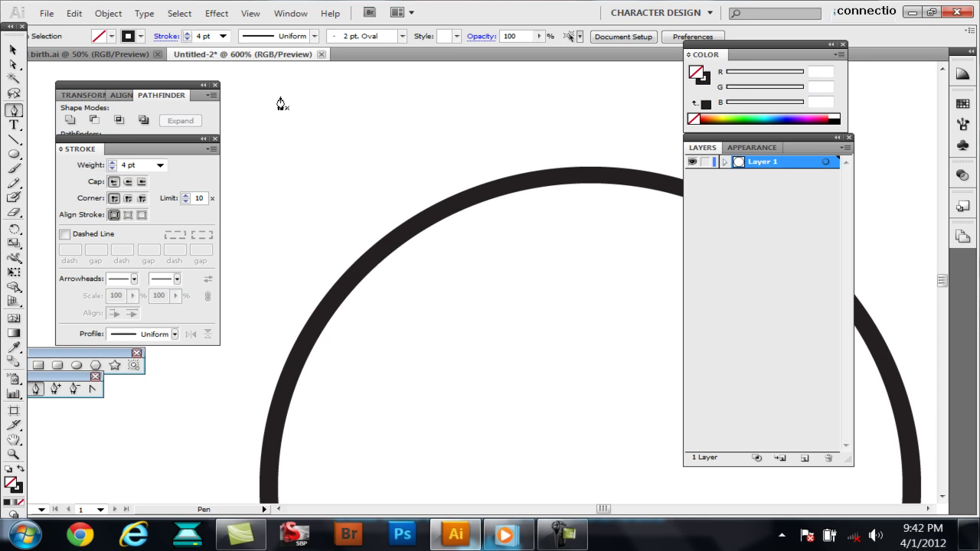
Step: Draw a closed, curvy ear-like shape overlapping the circle's upper-left edge with the Pen tool, and convert its stroke to outlines
left_click_drag(281, 94, 383, 113)
left_click_drag(427, 142, 486, 240)
key("space")
left_click_drag(466, 339, 554, 351)
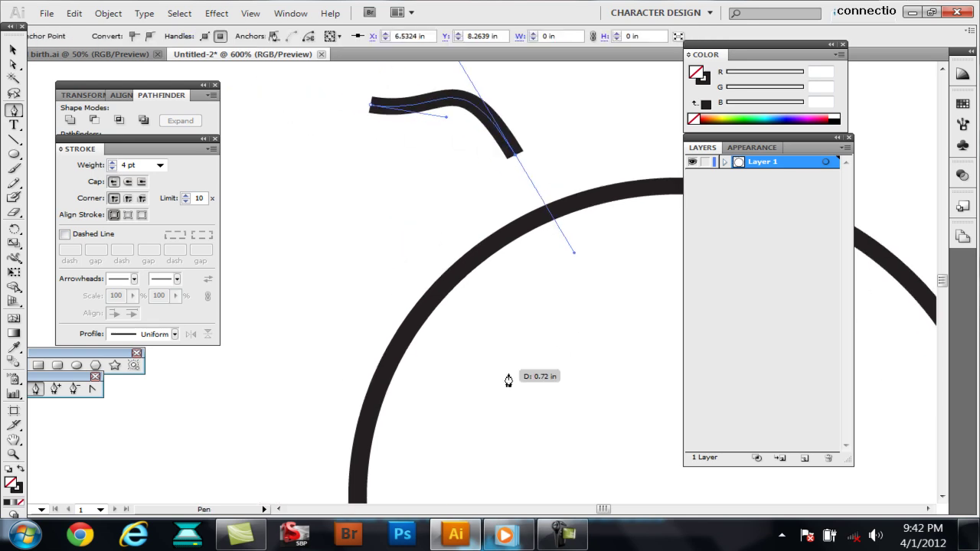
left_click_drag(505, 379, 399, 396)
left_click_drag(303, 297, 264, 228)
left_click_drag(332, 182, 338, 150)
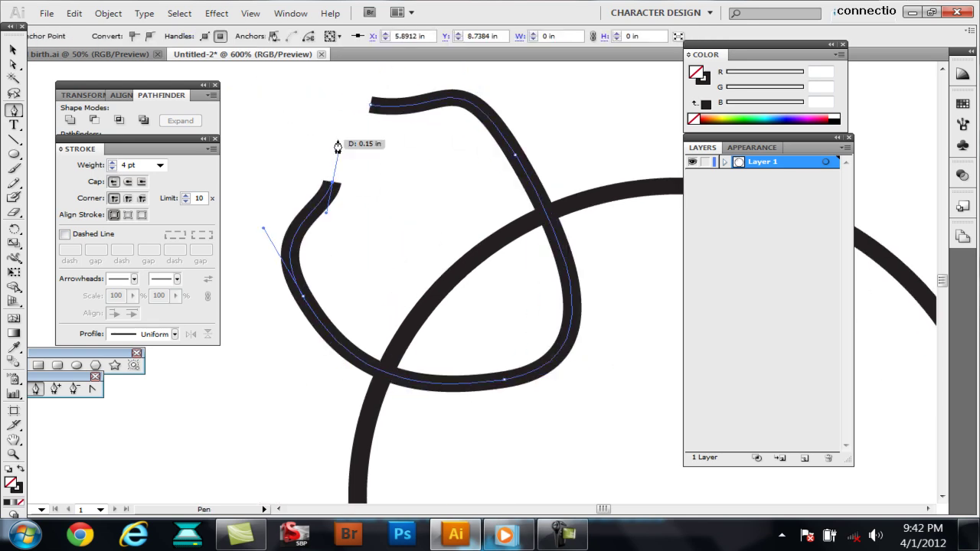
left_click(373, 113)
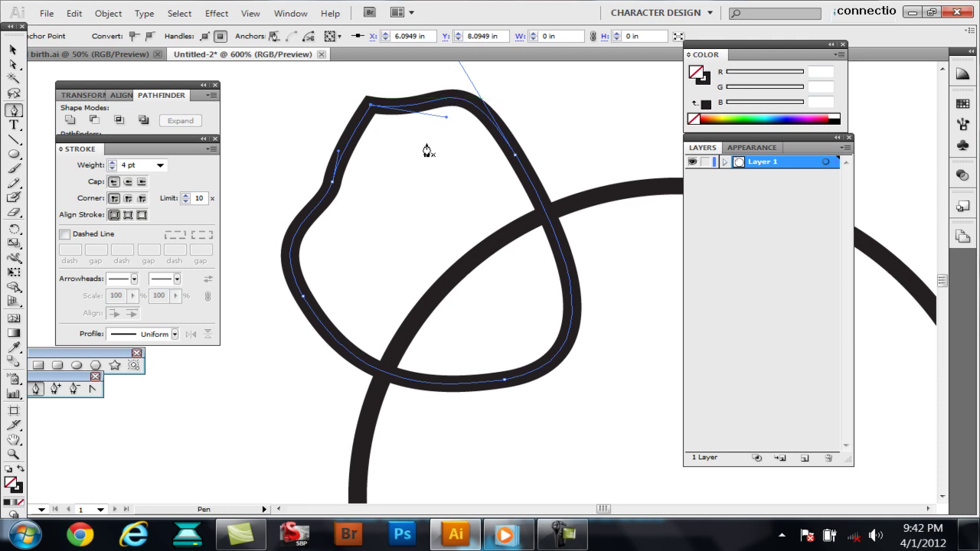
key("ctrl")
key("ctrl+shift+o")
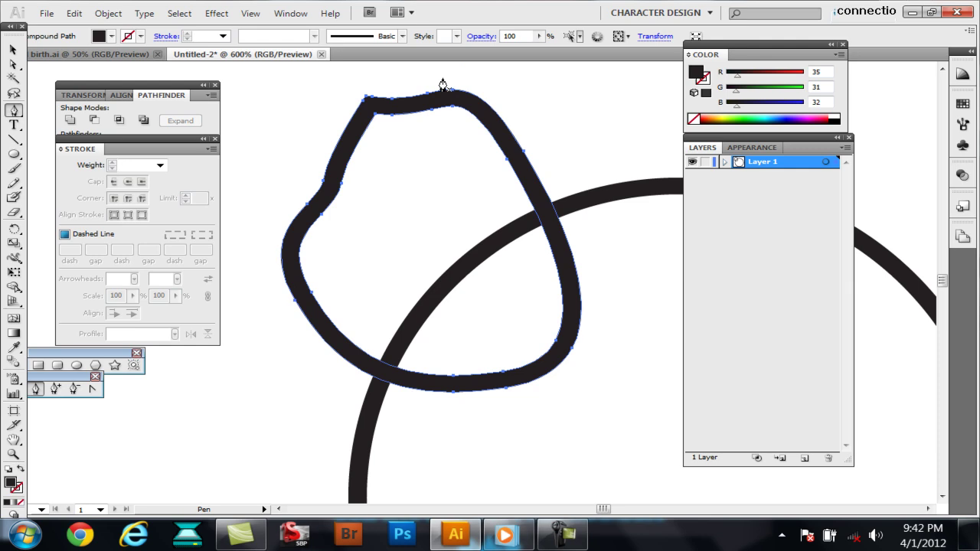
Step: Erase the ear-like outline where it crosses into the circle and delete the cut-off piece inside the circle
left_click_drag(396, 352, 393, 394)
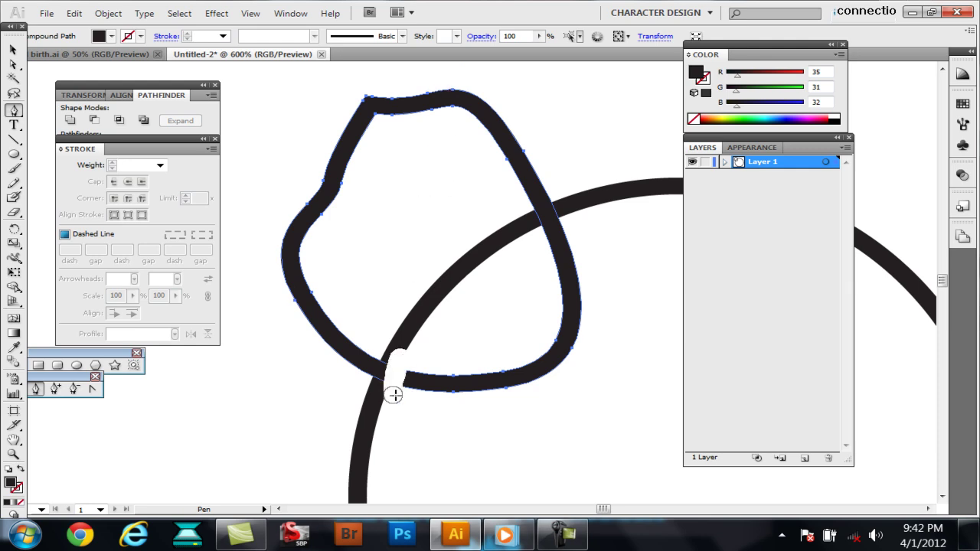
mouse_move(561, 192)
left_mouse_down()
mouse_move(544, 233)
mouse_move(570, 200)
left_mouse_up()
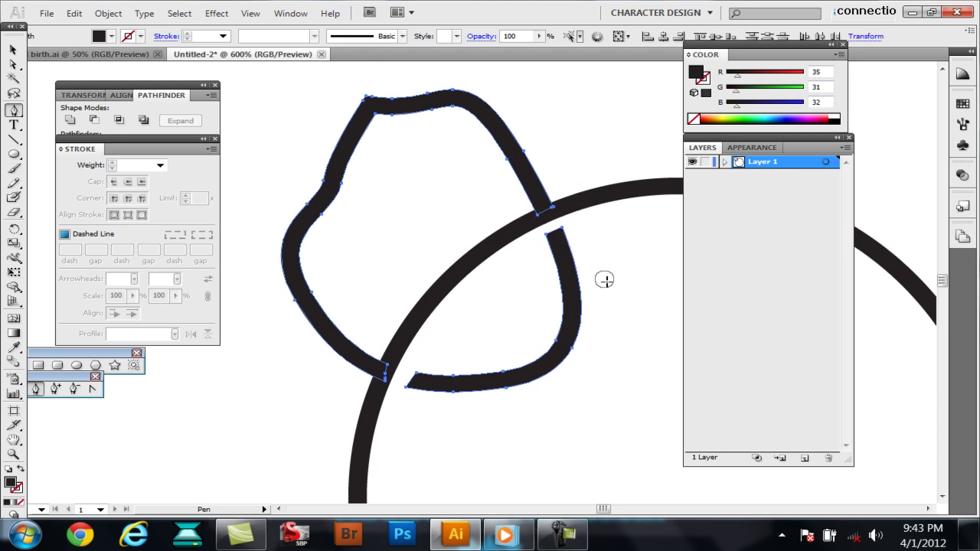
left_click(595, 312, "ctrl")
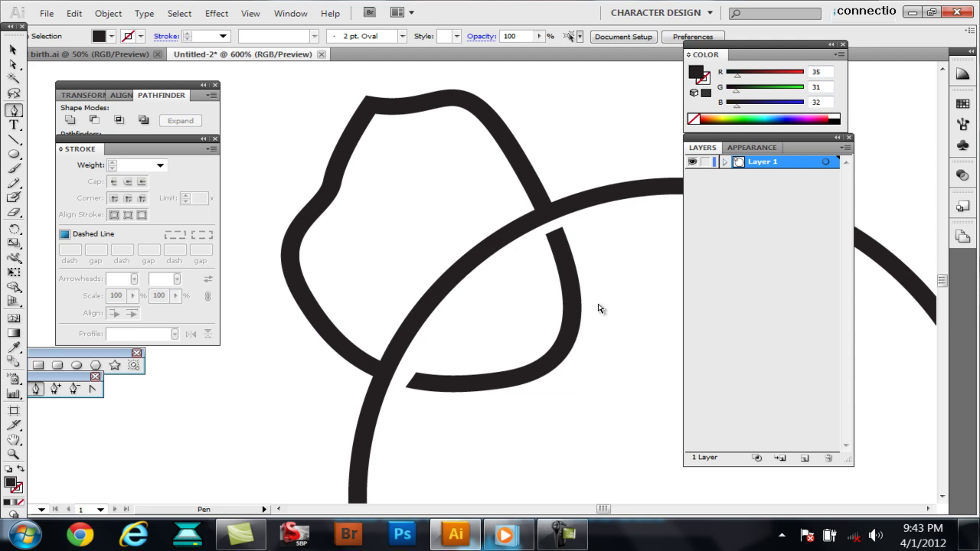
left_click(575, 310, "ctrl")
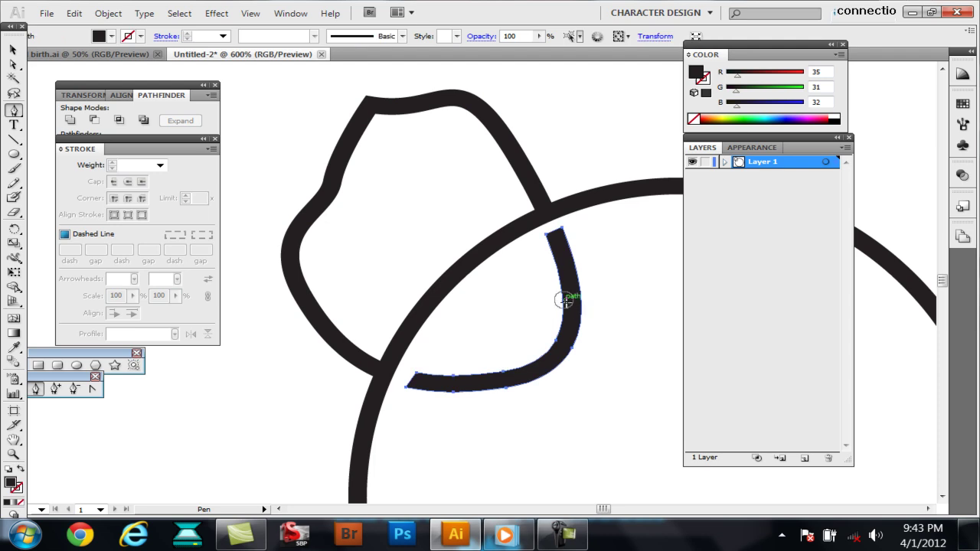
key("Delete")
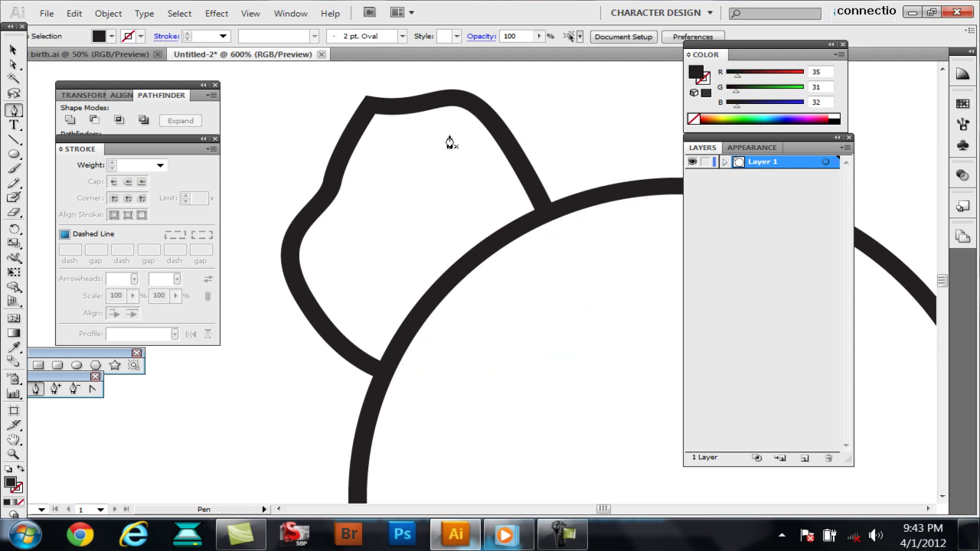
Step: Paint three thin curved detail strokes inside the ear-like shape, running down to the circle's edge, with the Paintbrush
key("space")
left_click_drag(542, 188, 518, 203)
left_click(424, 161, "ctrl")
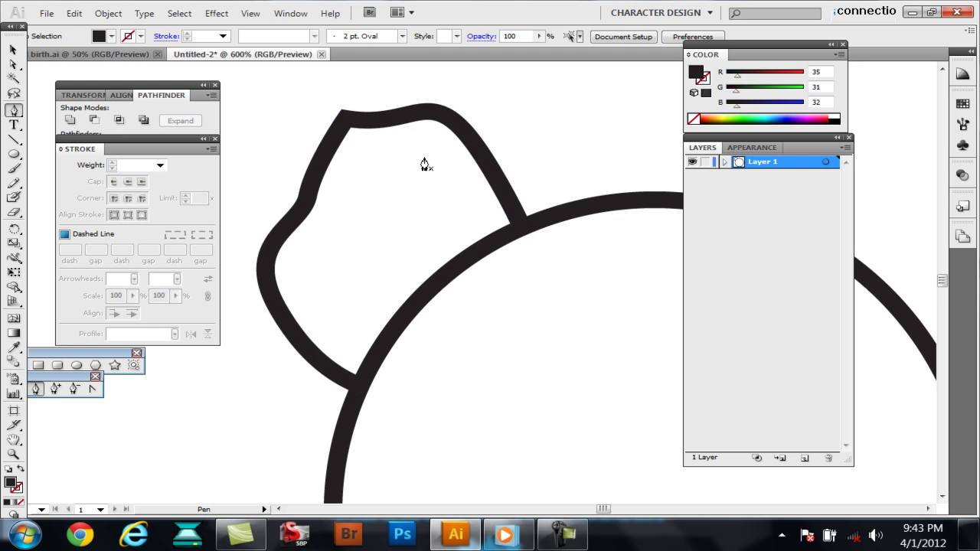
key("b")
mouse_move(363, 147)
left_mouse_down()
mouse_move(414, 249)
mouse_move(354, 375)
left_mouse_up()
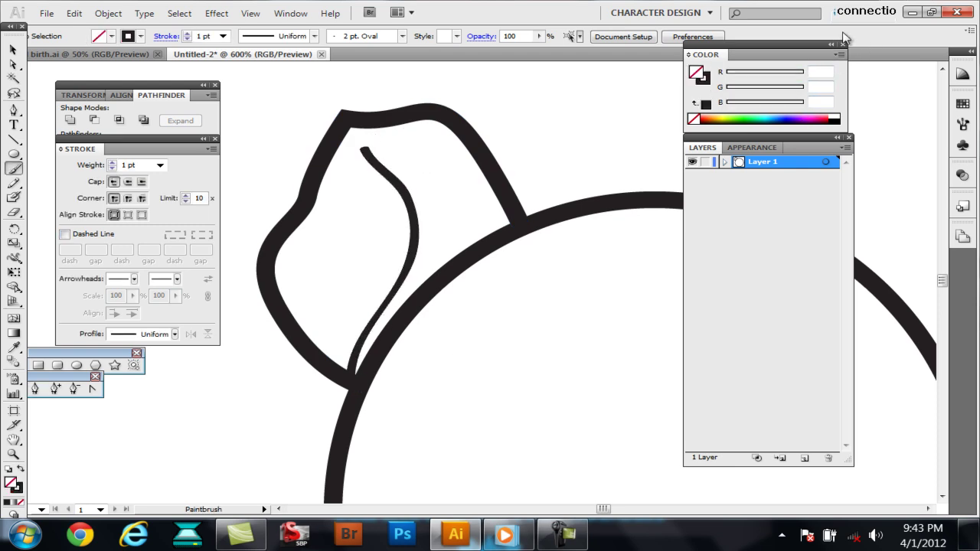
left_click(298, 15)
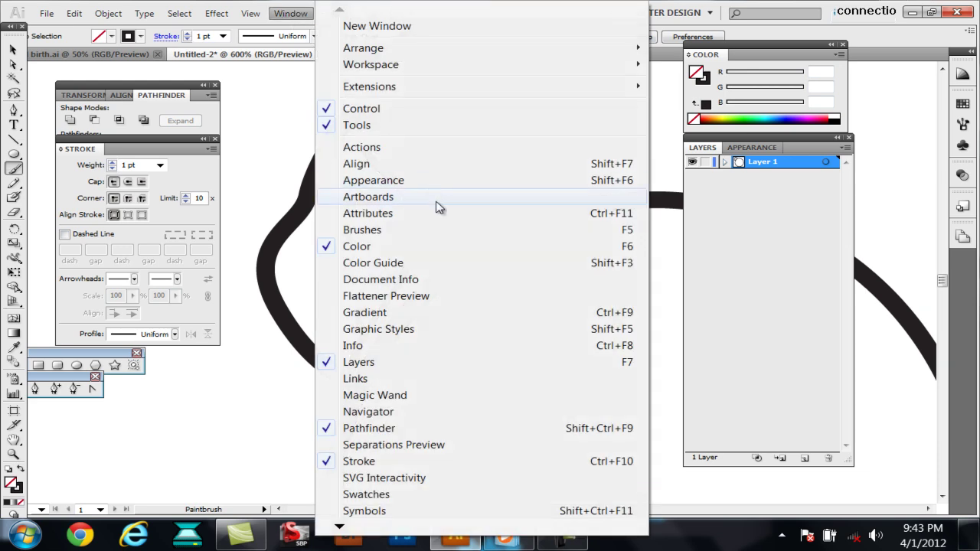
left_click(427, 218)
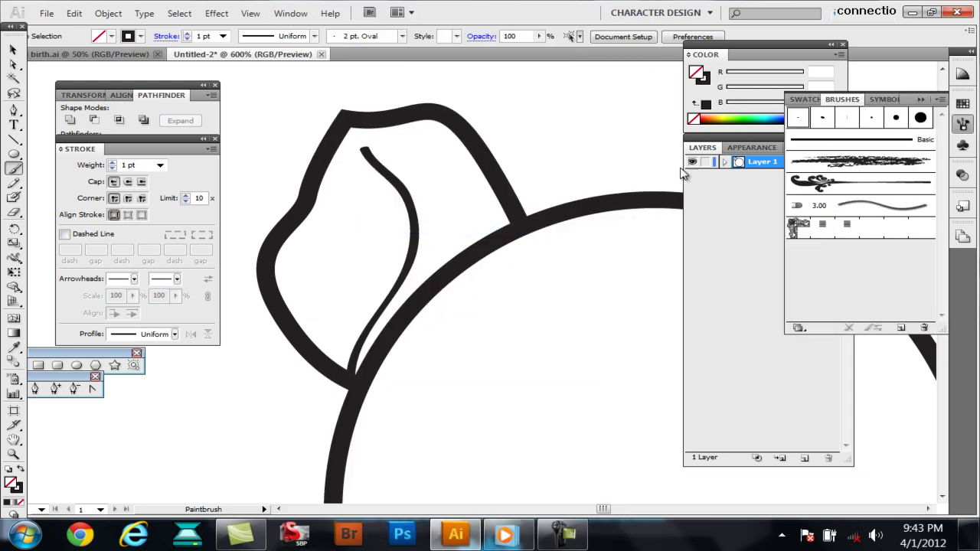
mouse_move(368, 211)
left_mouse_down()
mouse_move(351, 268)
mouse_move(354, 373)
left_mouse_up()
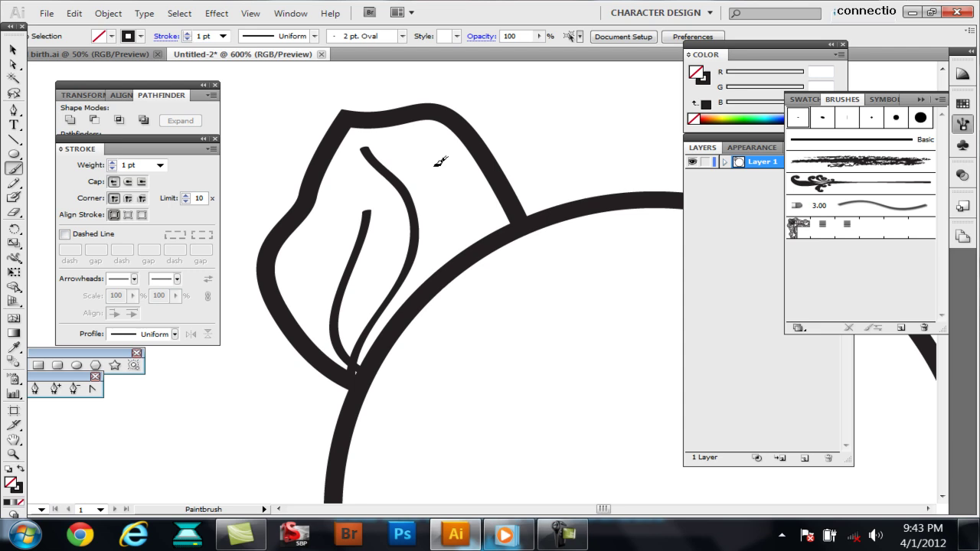
left_click_drag(434, 164, 400, 308)
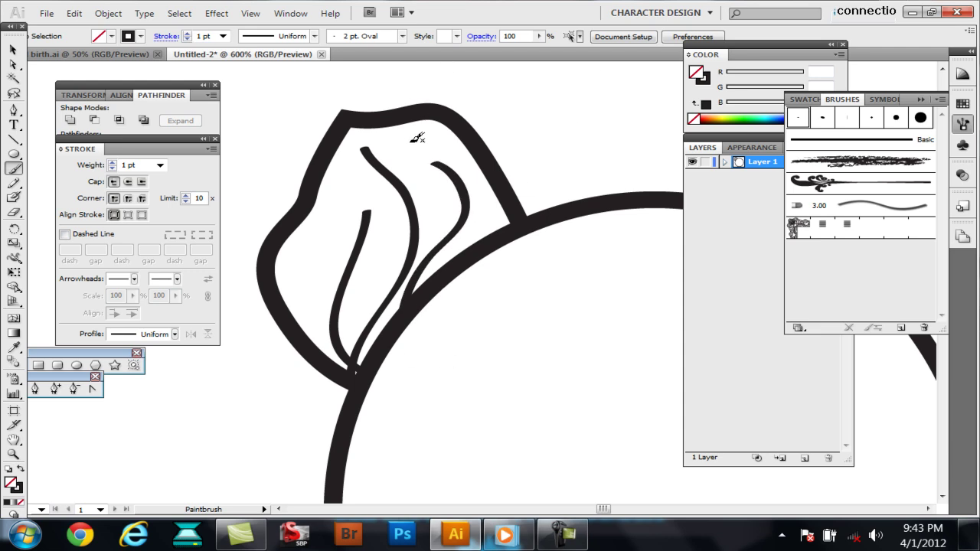
key("v")
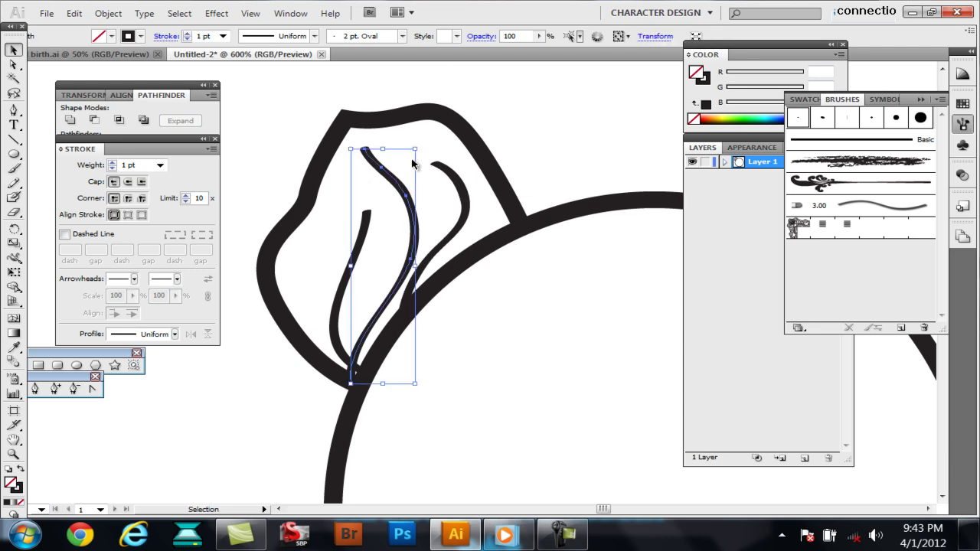
left_click(375, 164)
key("ctrl+a")
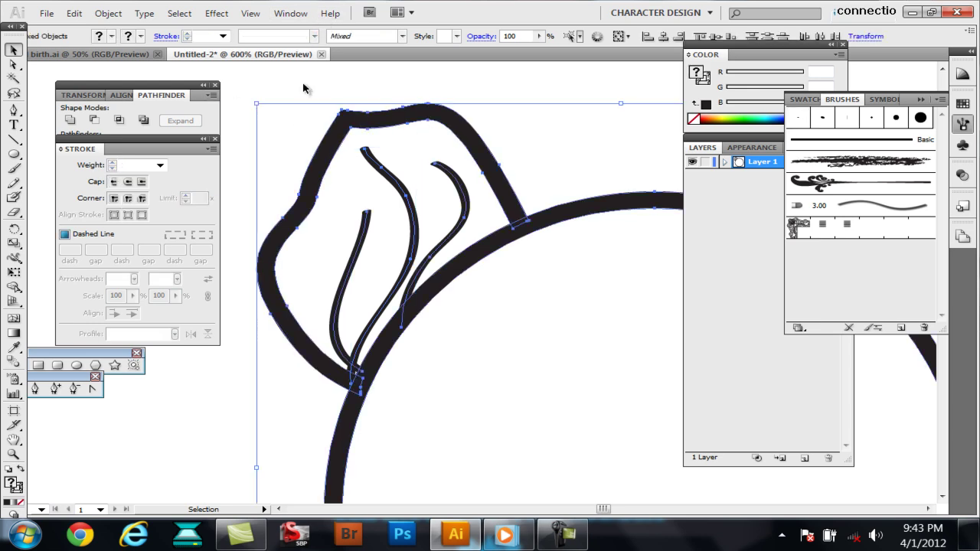
left_click(74, 13)
mouse_move(108, 13)
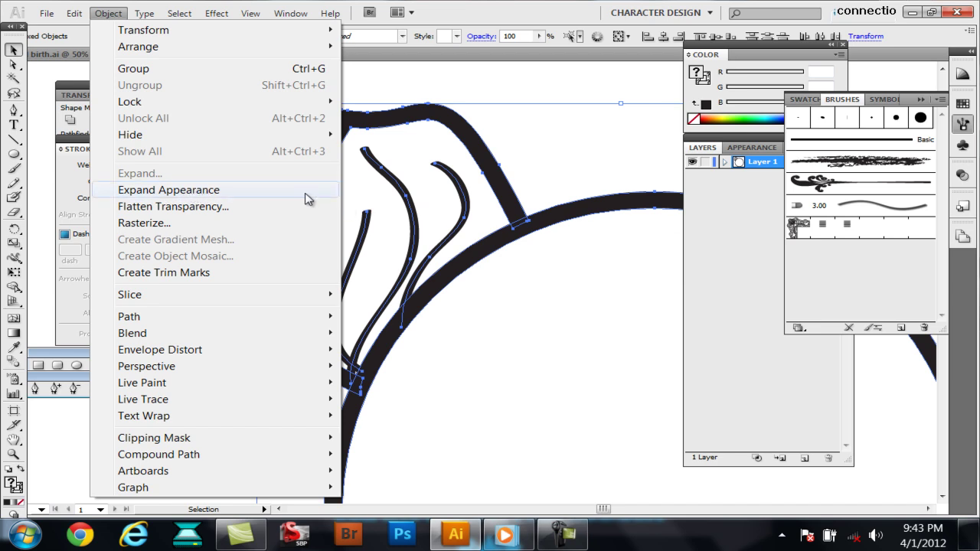
left_click(532, 159)
Step: Expand the appearance of the three painted detail strokes inside the ear-like shape, turning them into filled shapes
left_click(461, 183)
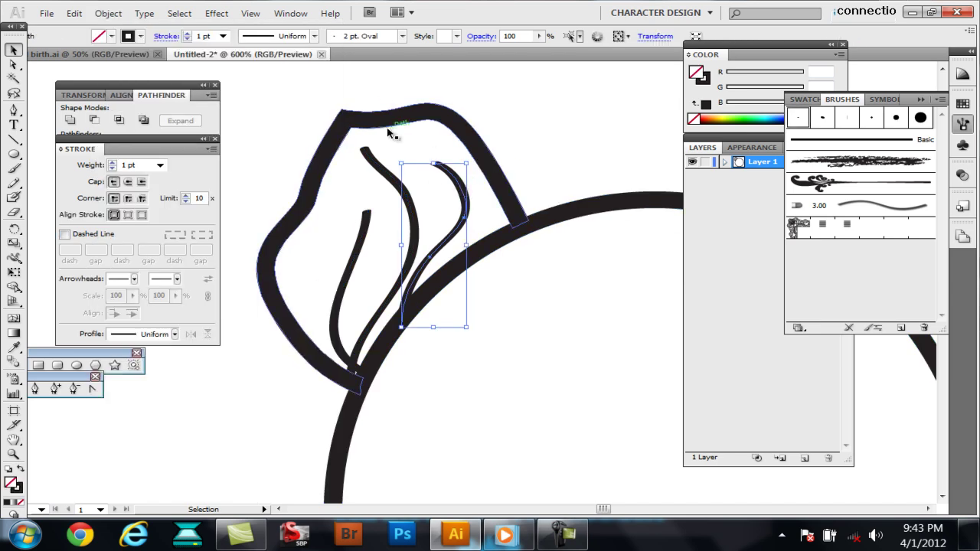
left_click(108, 13)
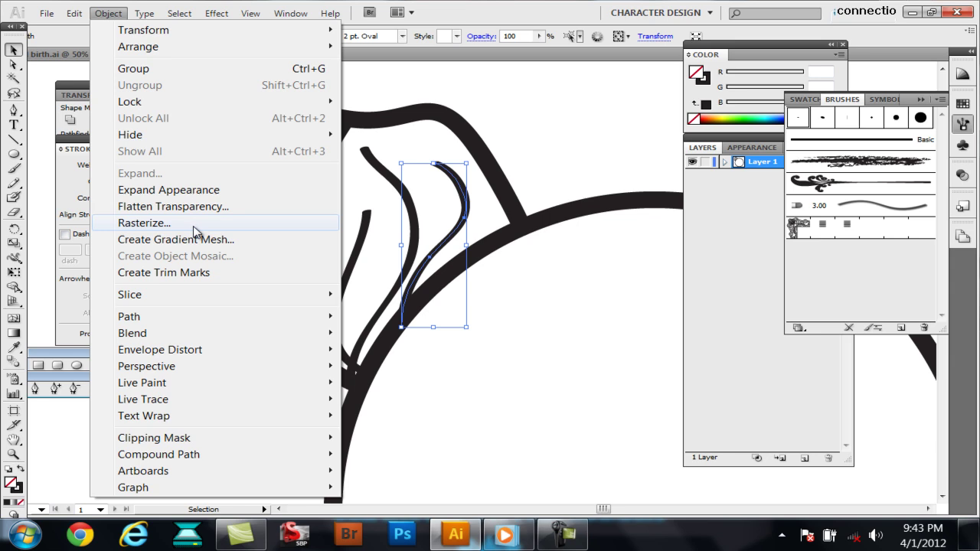
left_click(201, 190)
left_click(530, 169)
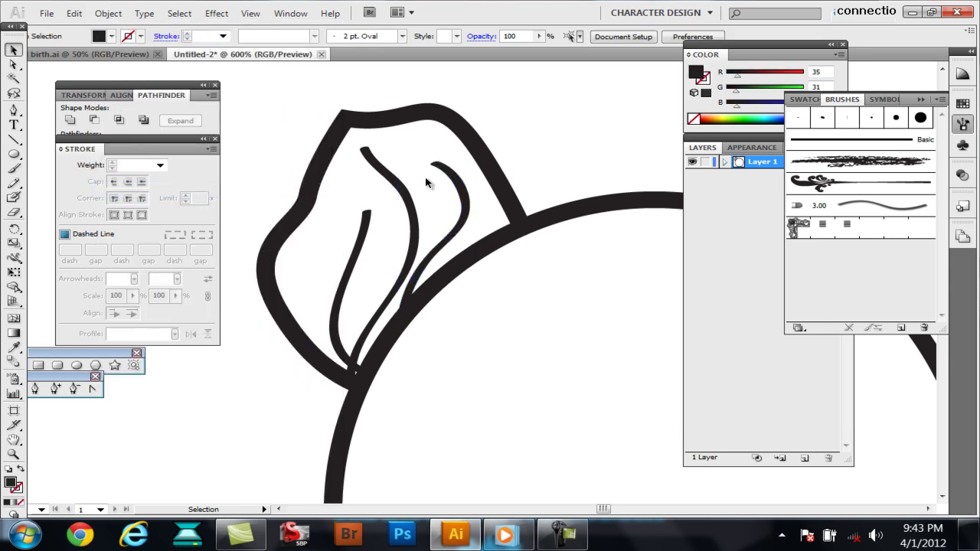
left_click_drag(344, 187, 424, 228)
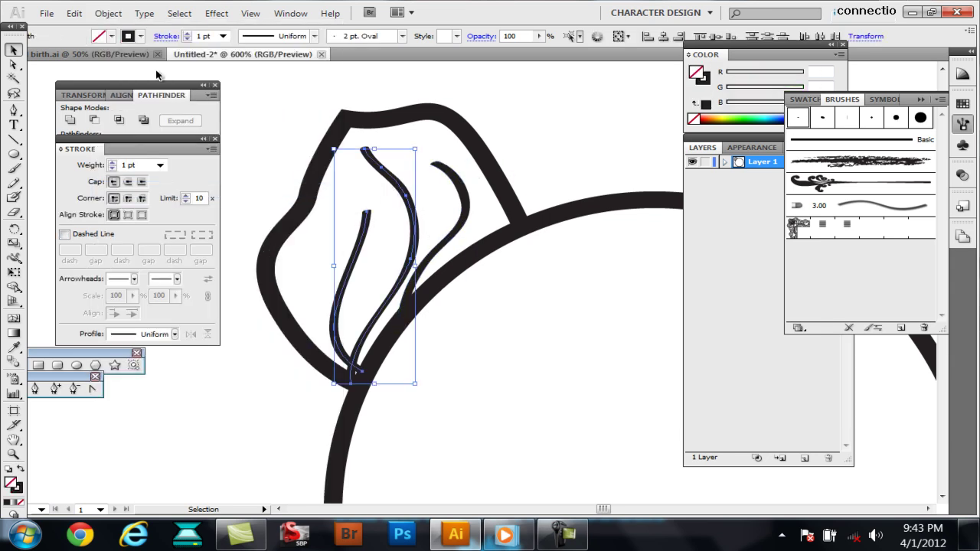
left_click(108, 13)
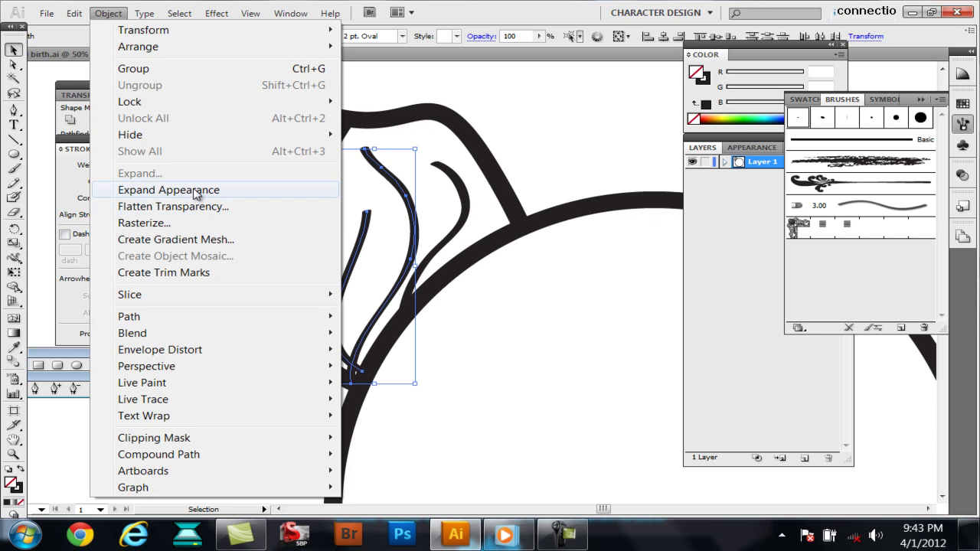
left_click(188, 193)
left_click(559, 157)
Step: Select the circle, ear outline and detail strokes together and combine them with Pathfinder Merge
left_click_drag(272, 127, 582, 376)
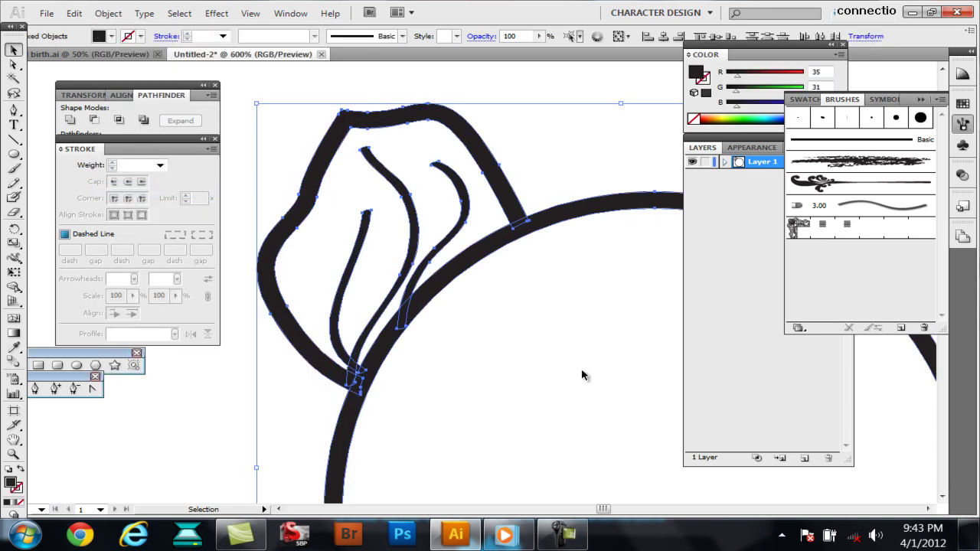
left_click(108, 13)
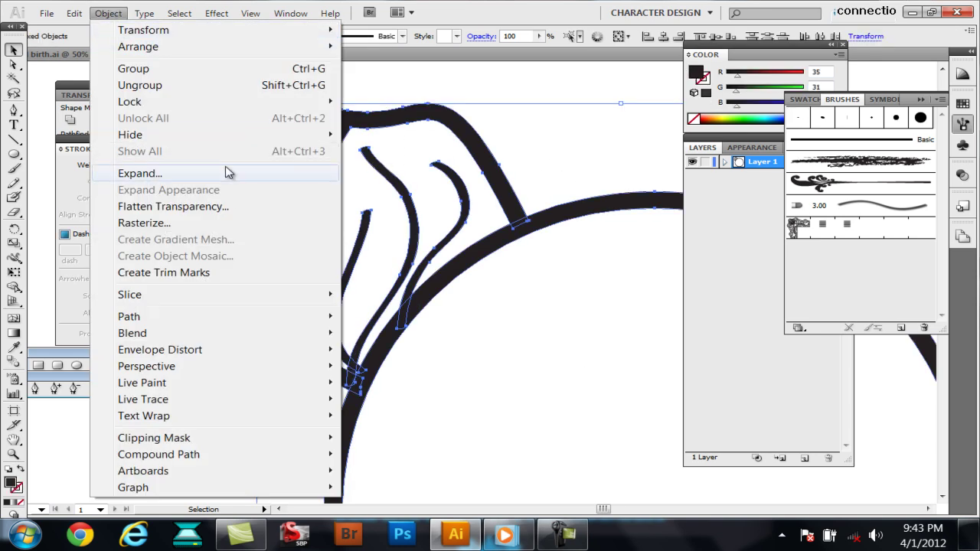
left_click(234, 174)
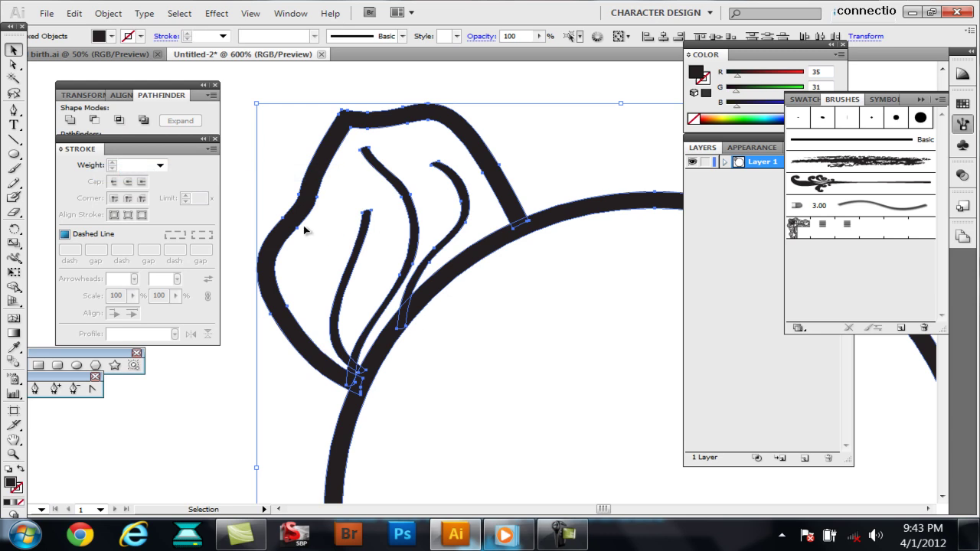
left_click_drag(133, 85, 122, 71)
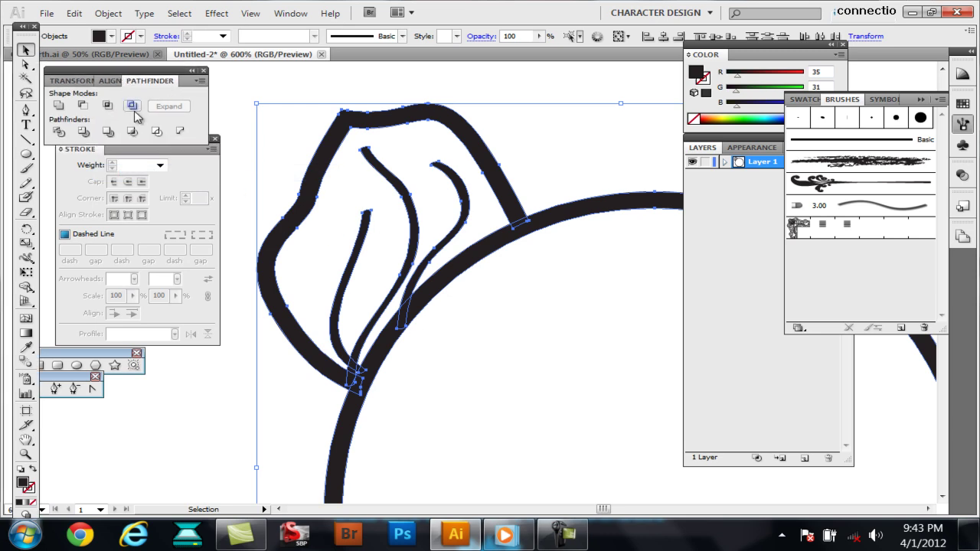
left_click(108, 132)
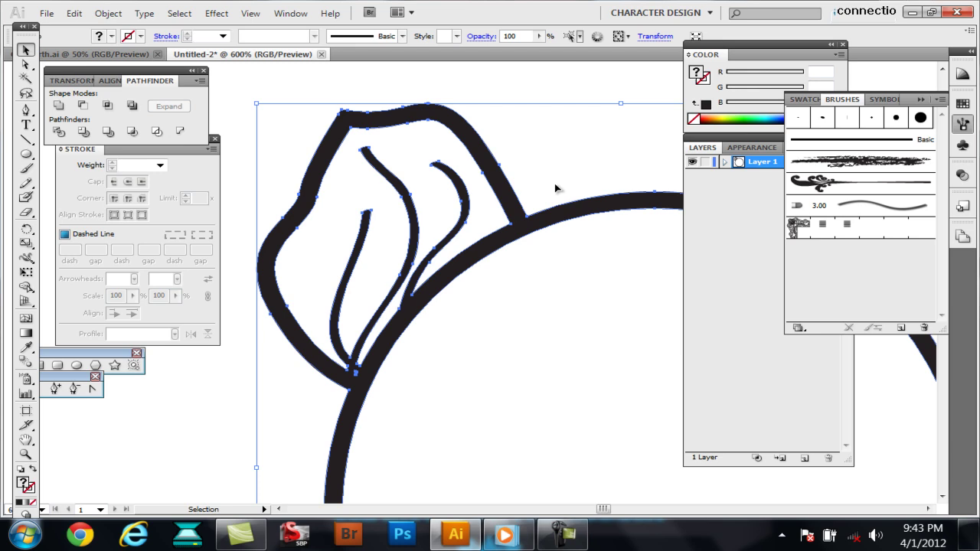
left_click(245, 176)
left_click(362, 369)
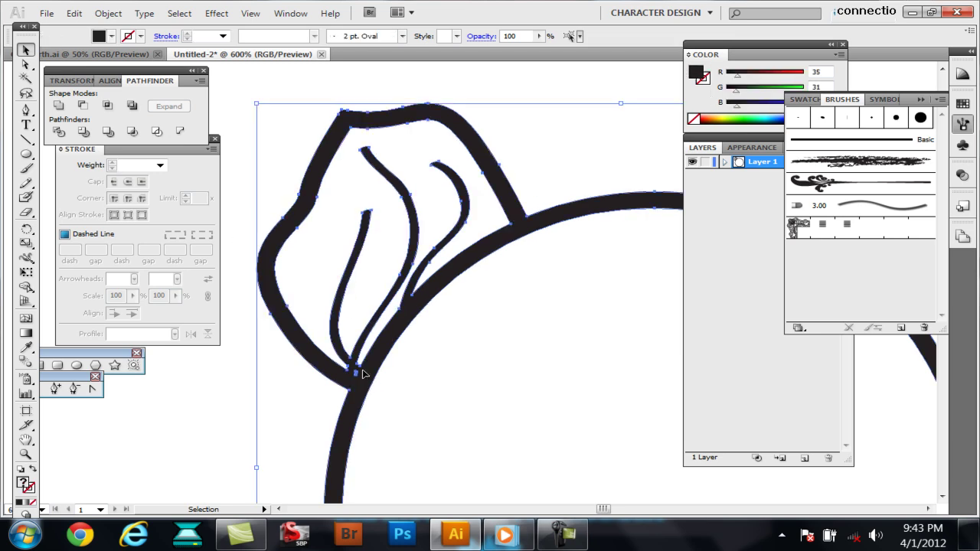
left_click(581, 165)
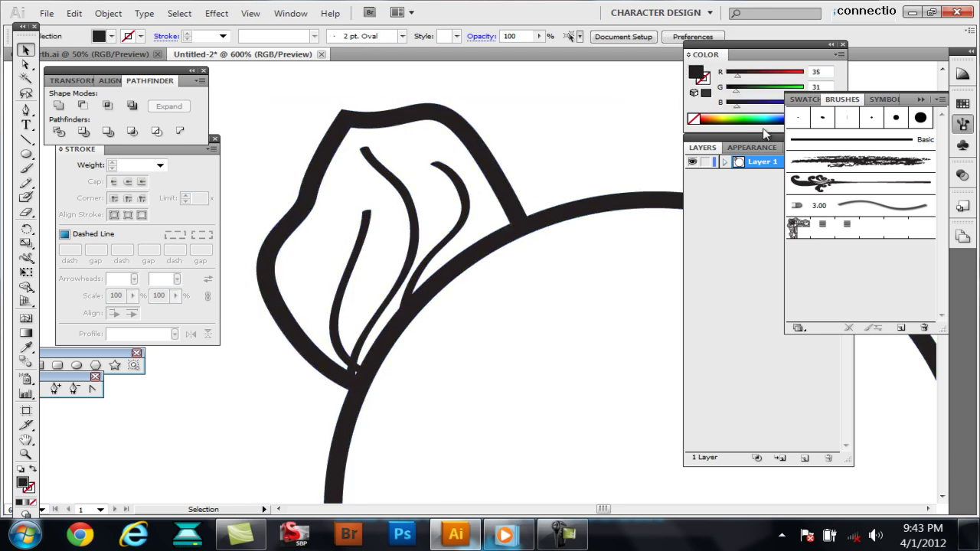
Step: Duplicate Layer 1 twice, so that two copies of the line art sit above it
mouse_move(729, 152)
left_mouse_down()
mouse_move(691, 150)
mouse_move(759, 394)
mouse_move(762, 458)
left_mouse_up()
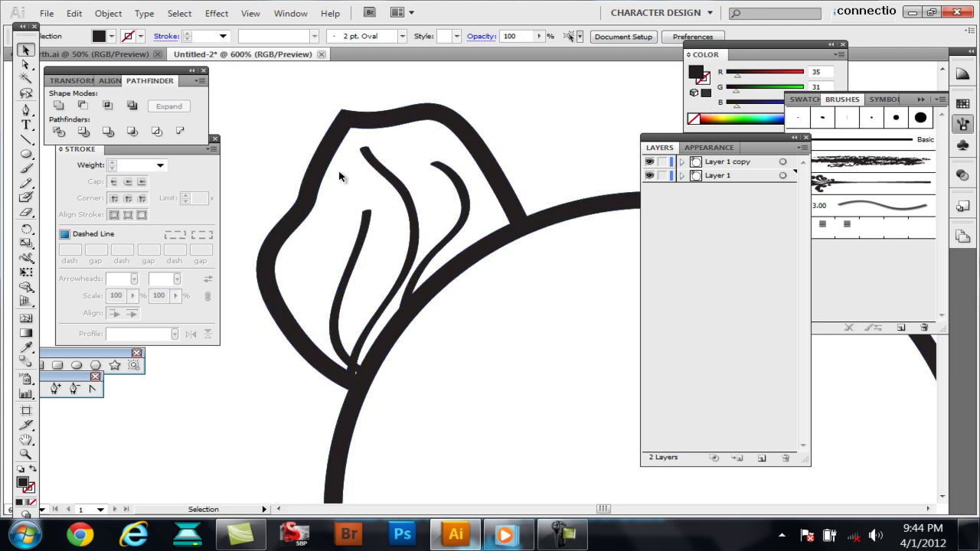
left_click(534, 220)
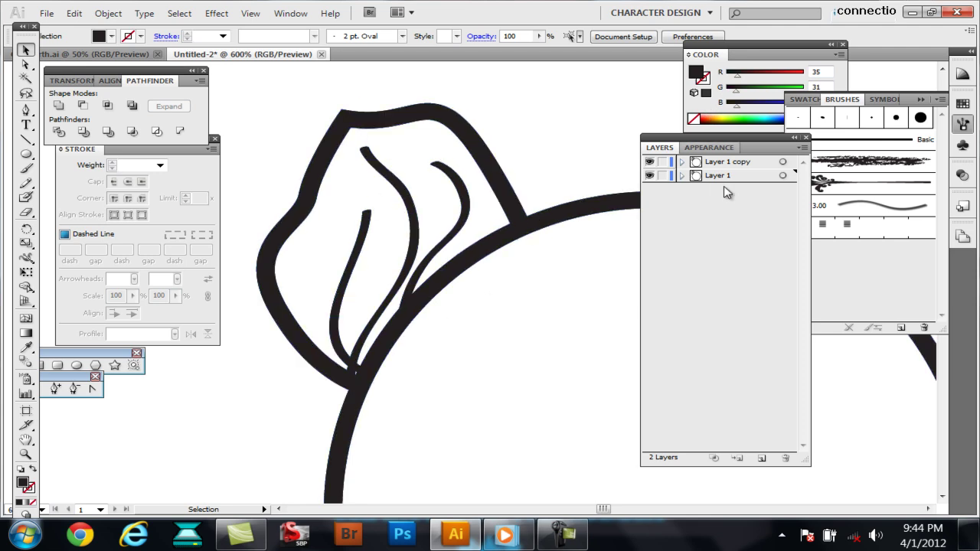
left_click_drag(740, 176, 761, 457)
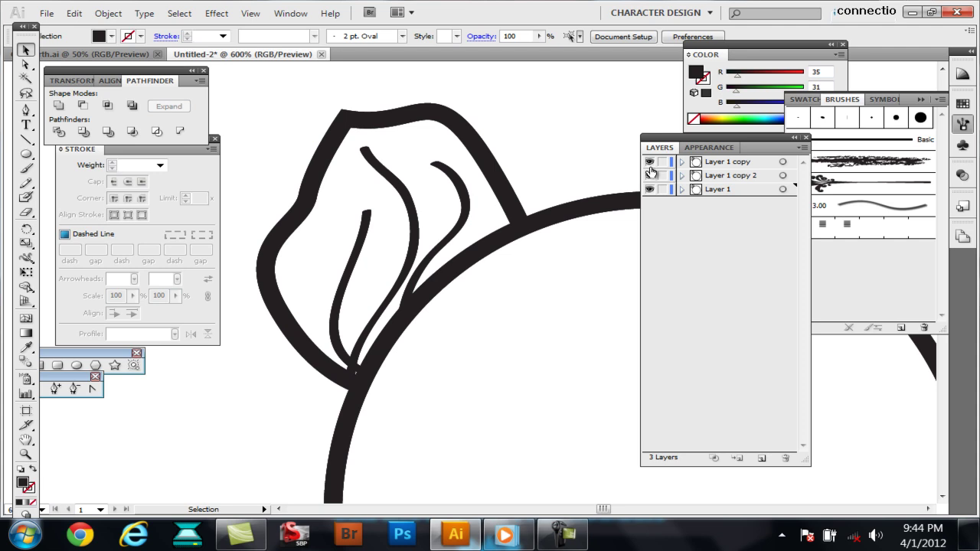
Step: Select all artwork on Layer 1 copy 2 and make it a Live Paint group
left_click(734, 177)
left_click(783, 177)
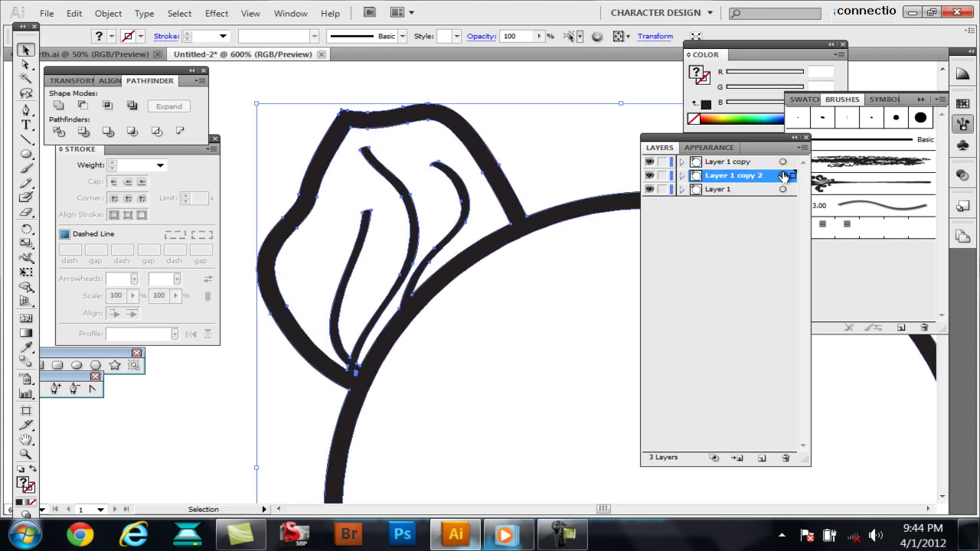
left_click(105, 13)
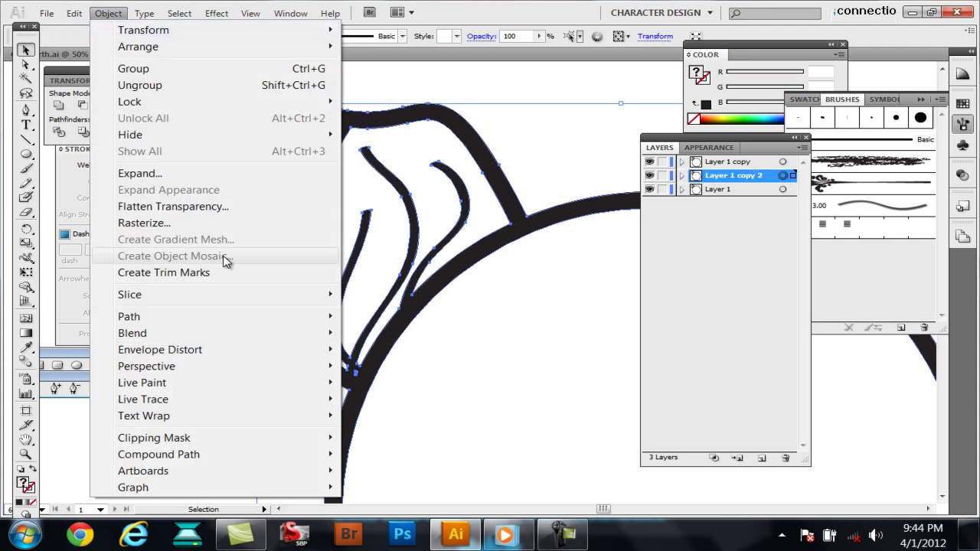
mouse_move(276, 379)
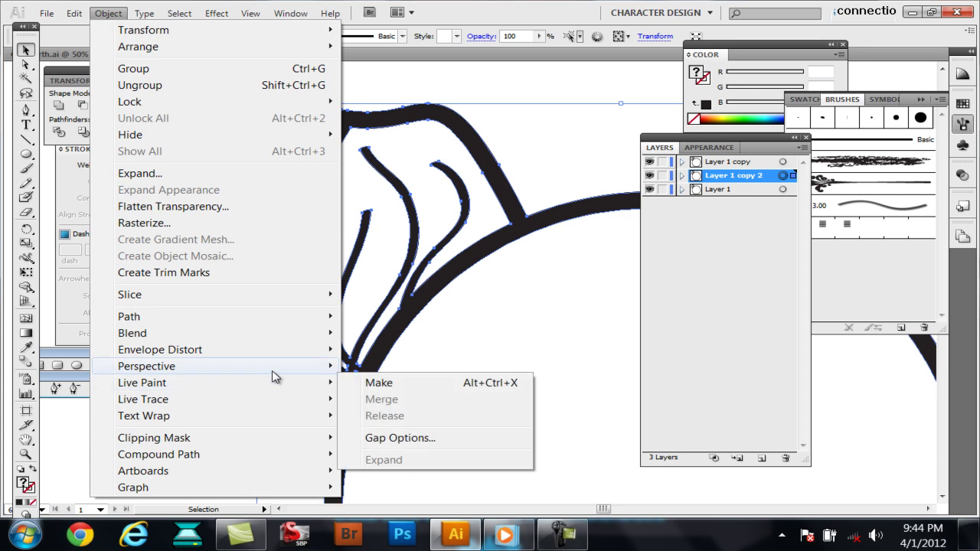
left_click(422, 384)
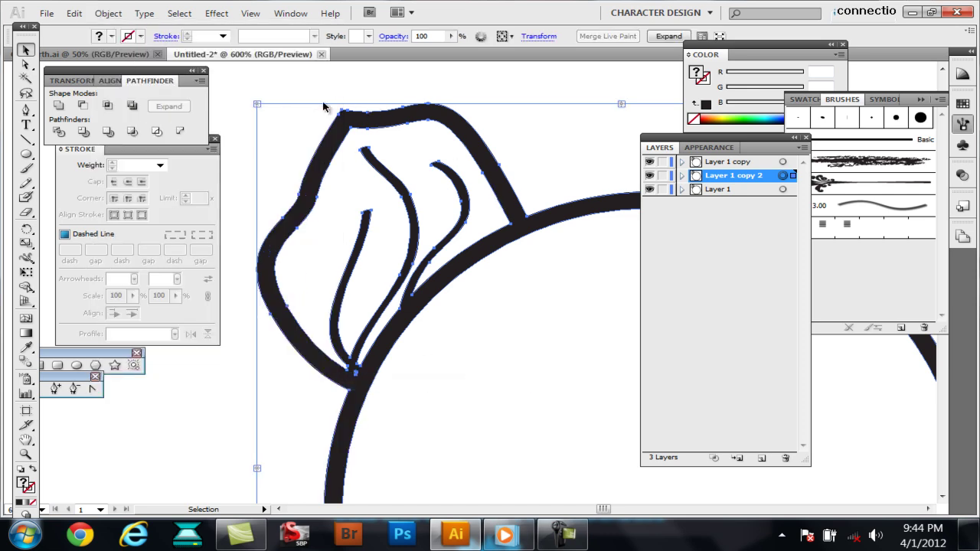
left_click(278, 94)
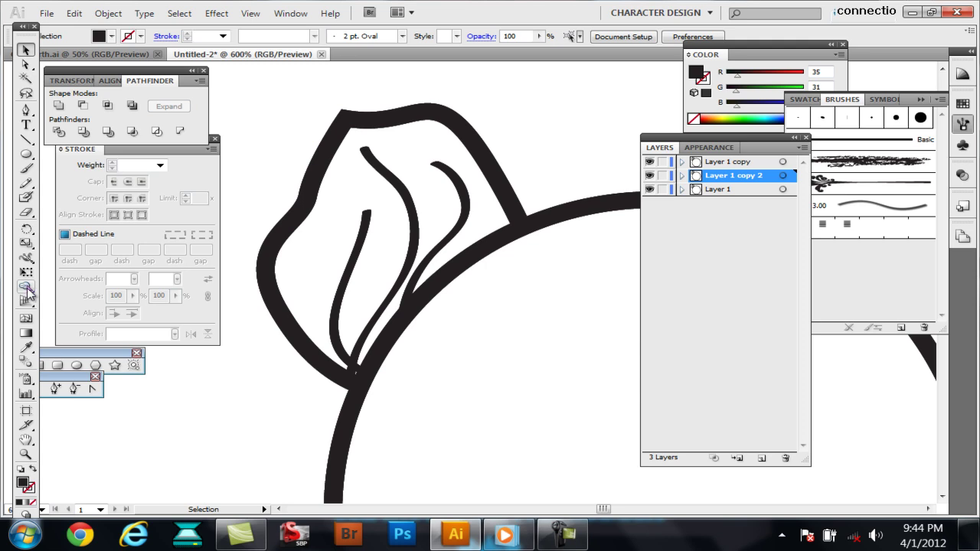
Step: Fill the ear with green (RGB 80, 191, 0) and the circle with blue (RGB 0, 167, 191) using the Live Paint Bucket
left_click_drag(28, 291, 65, 306)
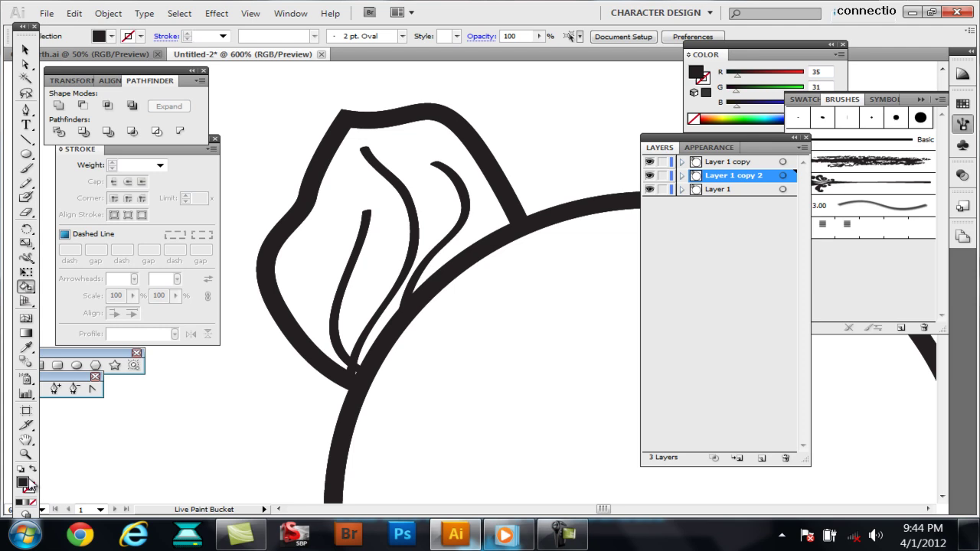
left_click(760, 113)
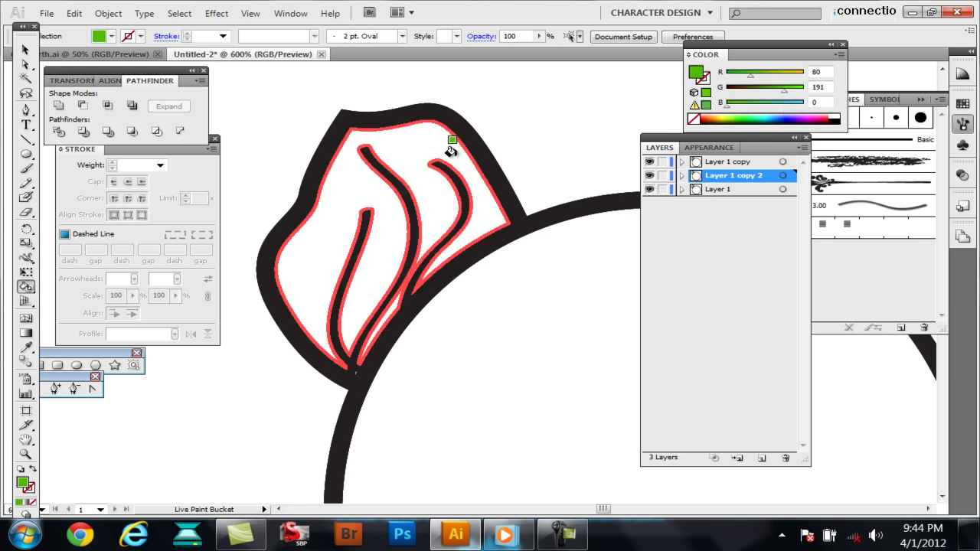
left_click(418, 150)
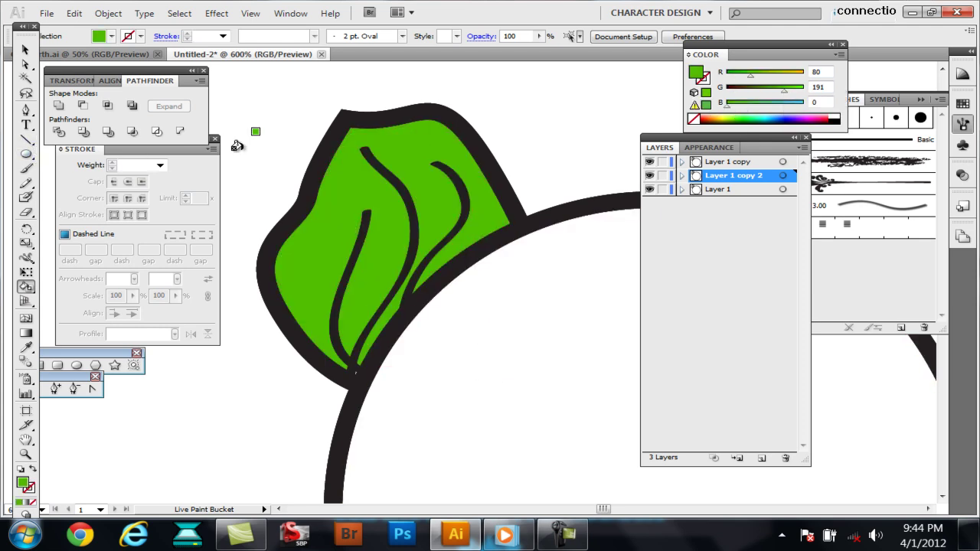
left_click(779, 112)
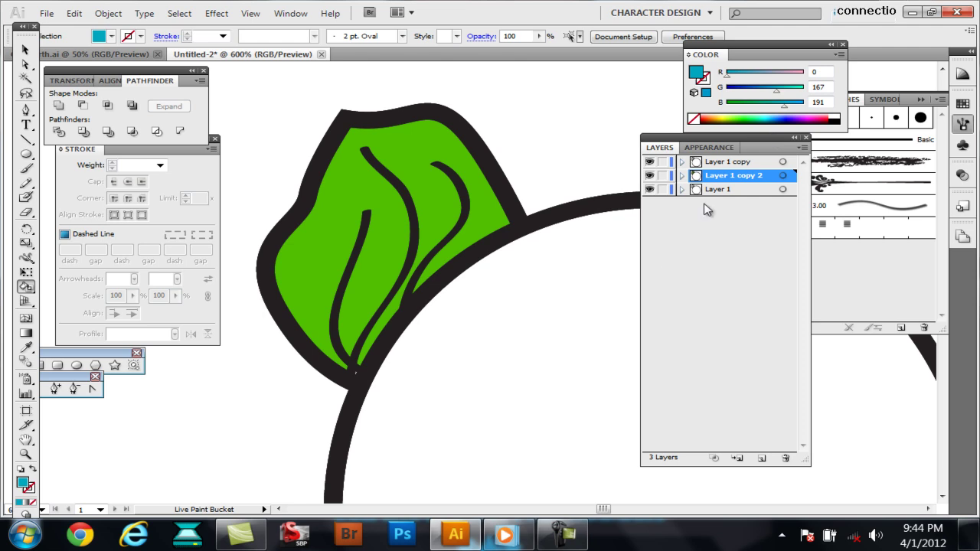
left_click(528, 329)
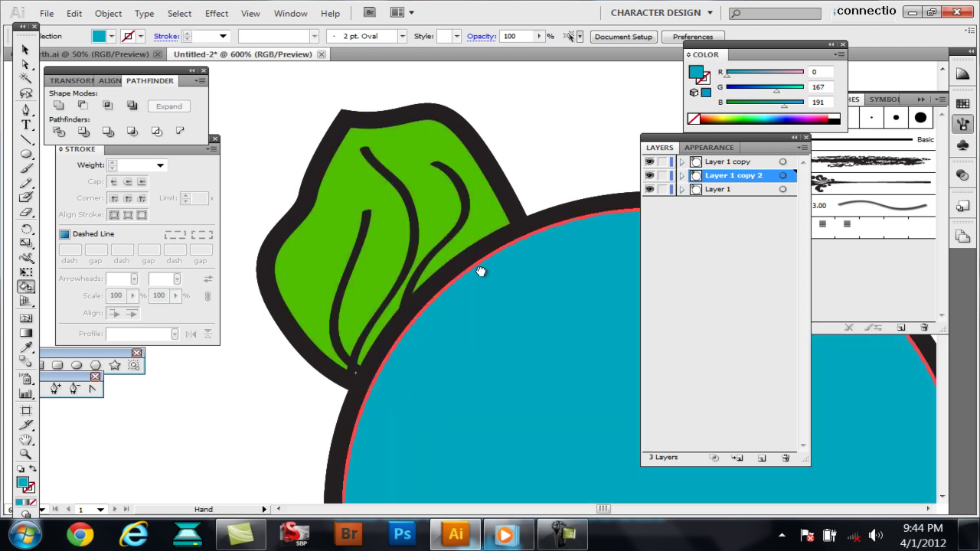
left_click_drag(482, 271, 398, 262)
key("v")
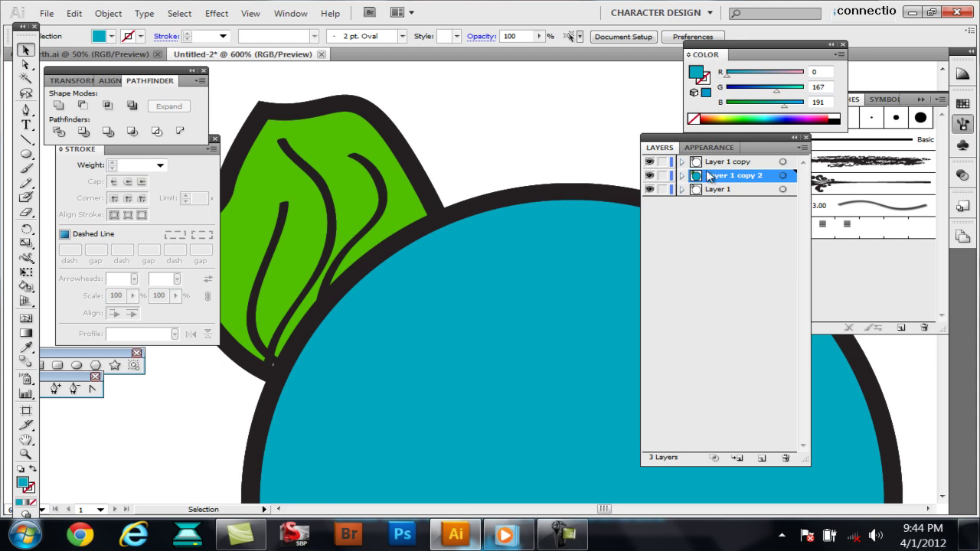
Step: Hide Layer 1 and Layer 1 copy, keeping only the colored Layer 1 copy 2 shown
left_click(650, 176)
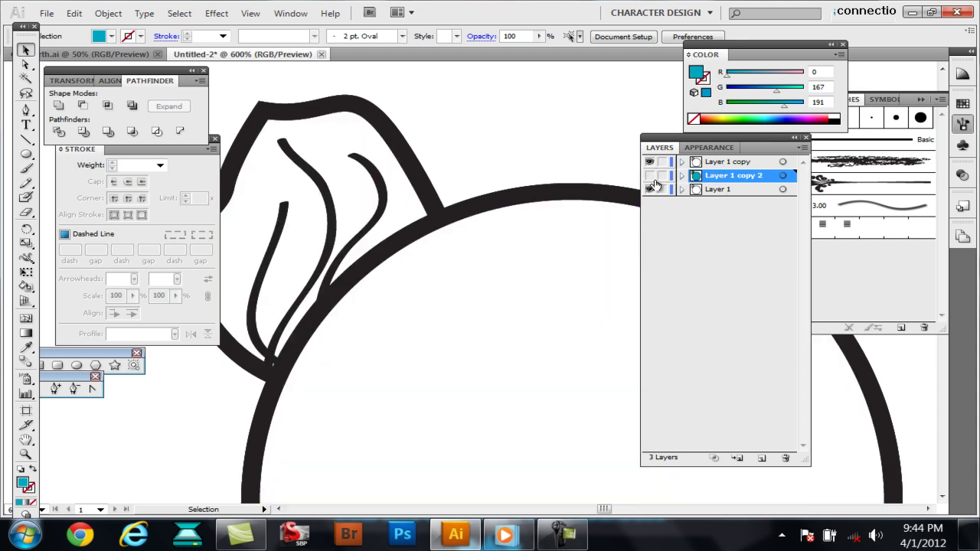
left_click(650, 189)
left_click(650, 163)
left_click(650, 162)
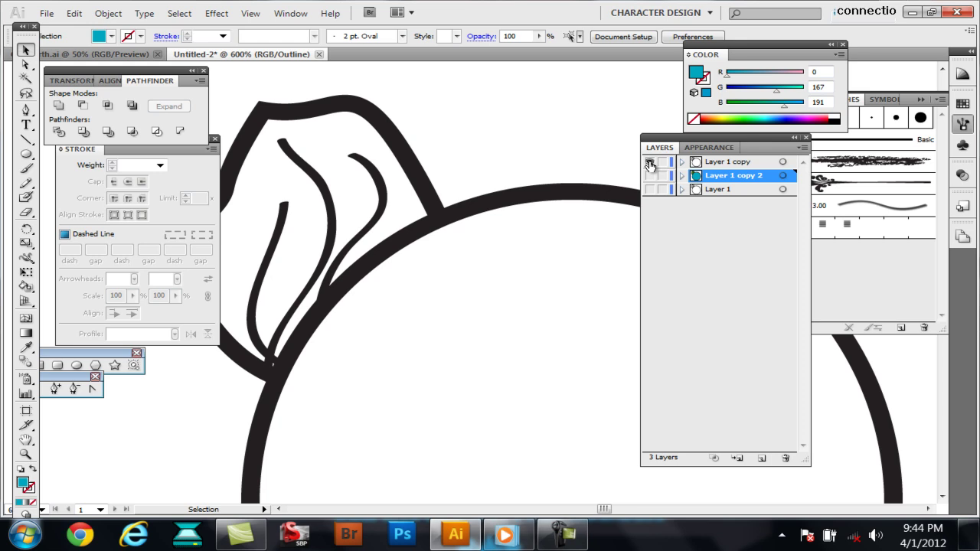
key("ctrl+y")
left_click(650, 177, "alt")
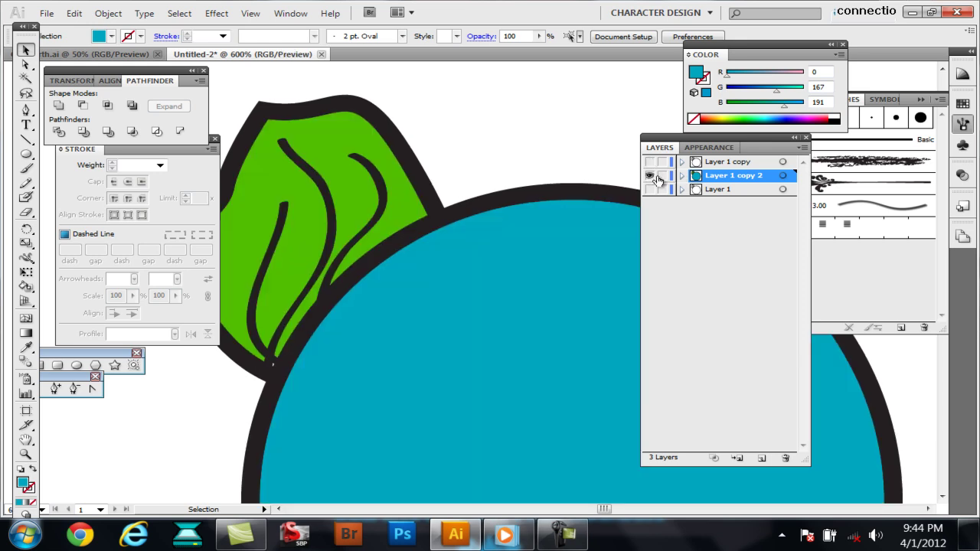
Step: Toggle Layer 1 copy and Layer 1 copy 2 to compare line art with colored art, and leave both shown
left_click(651, 176)
left_click(651, 162)
left_click(651, 176)
left_click(651, 162)
left_click(650, 176)
left_click(649, 162)
left_click(650, 162)
left_click(649, 162)
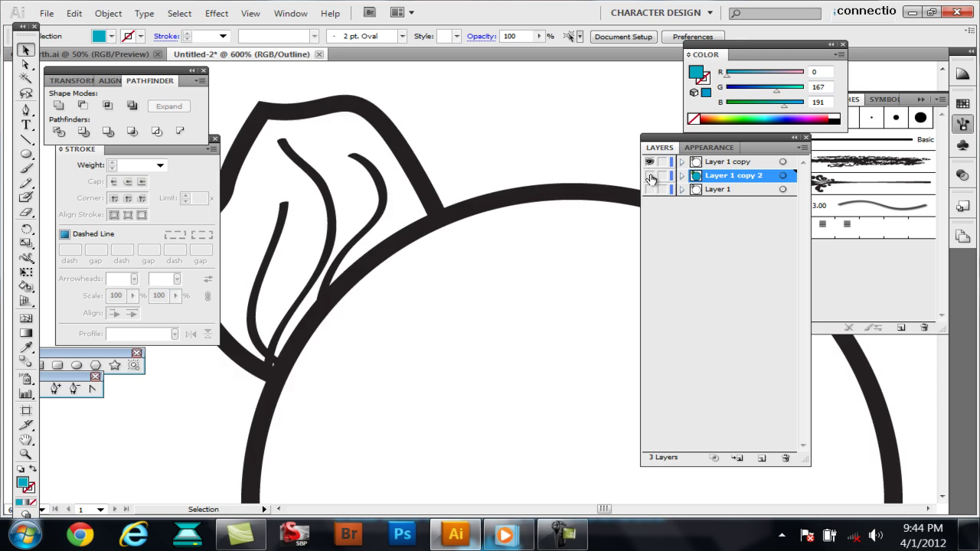
left_click(649, 176)
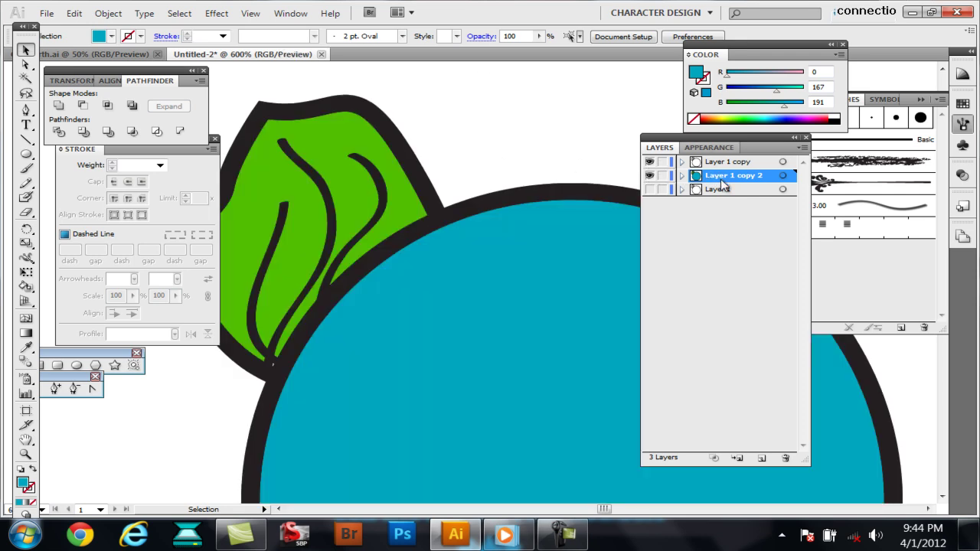
Step: Add a new layer directly above Layer 1 copy 2 and set the Pencil's fill to light cyan (RGB 53, 235, 249)
left_click(762, 458)
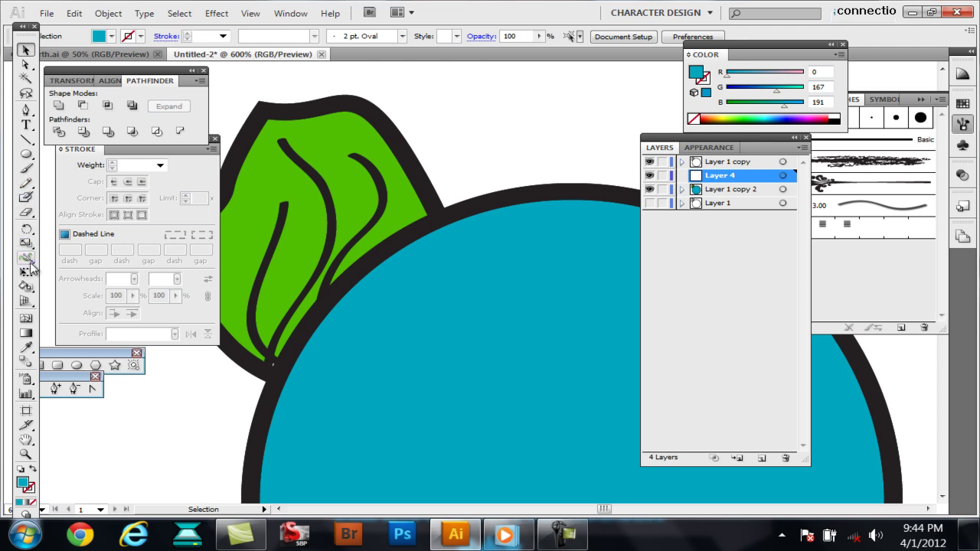
left_click(28, 185)
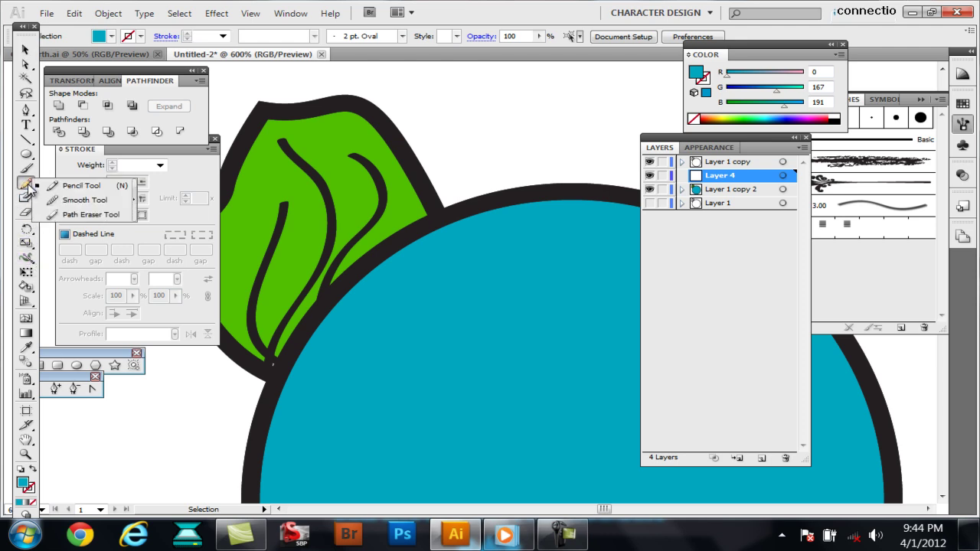
left_click(30, 187)
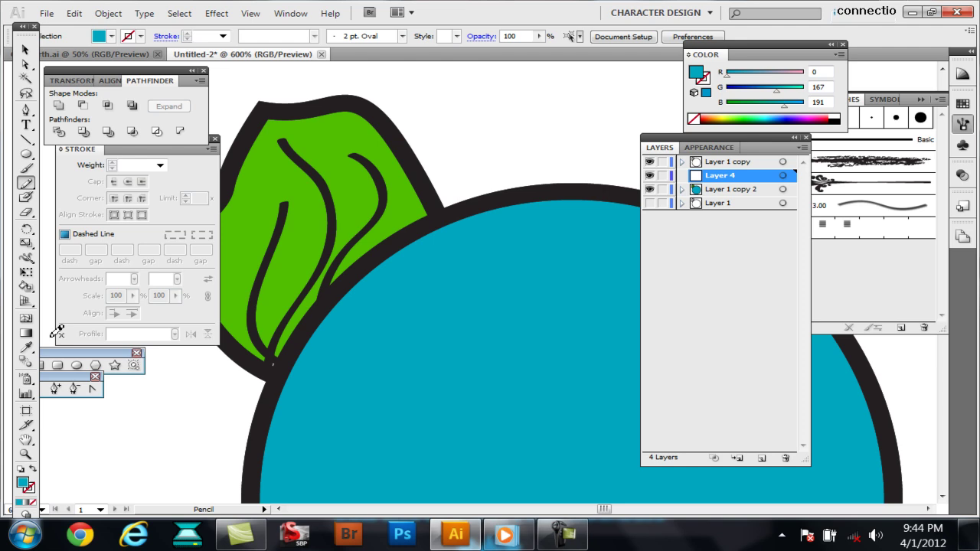
double_click(24, 483)
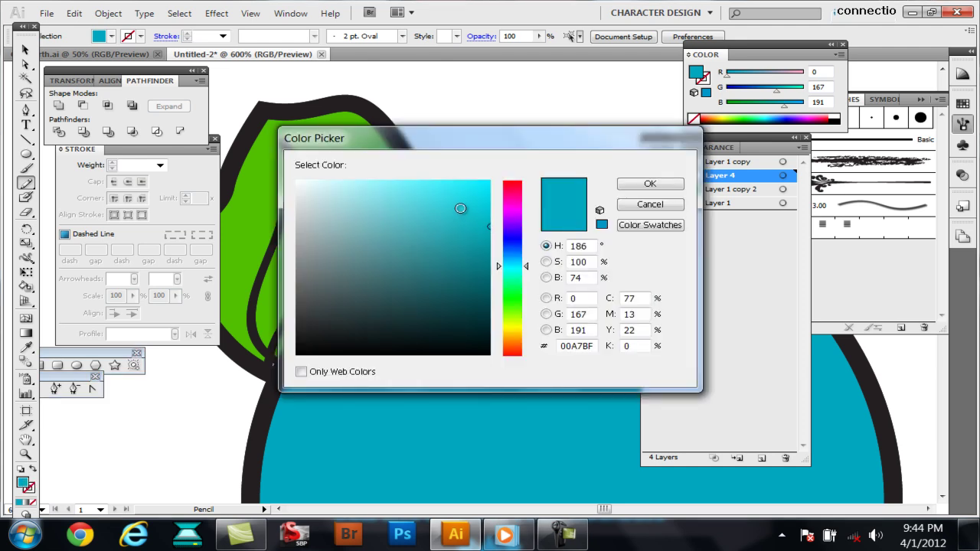
left_click(451, 185)
left_click(643, 185)
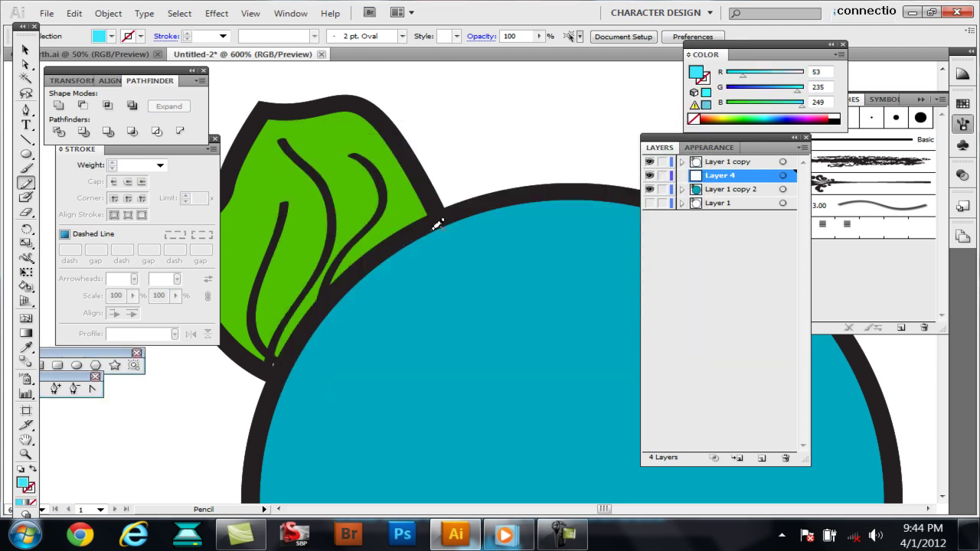
Step: Draw a wavy highlight along the circle's upper-left inner edge with the Pencil, and hide Layer 1 copy to inspect the overlap
left_click_drag(492, 269, 471, 206)
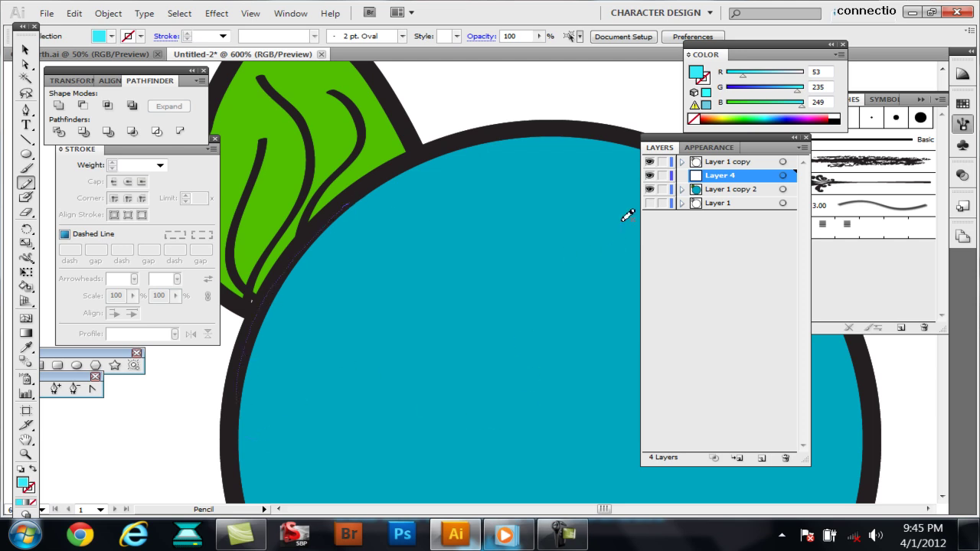
left_click_drag(368, 189, 345, 205)
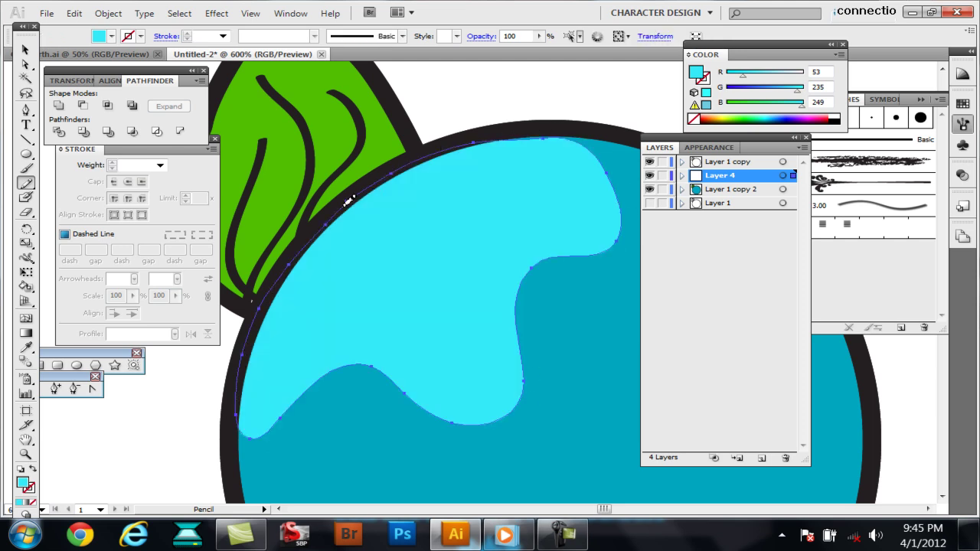
left_click(549, 98, "ctrl")
key("ctrl+shift+a")
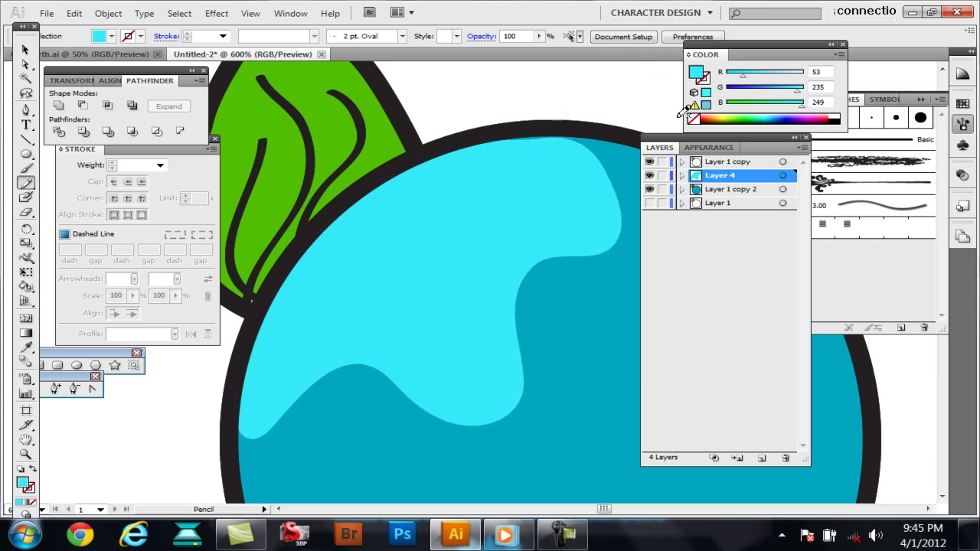
left_click(649, 163)
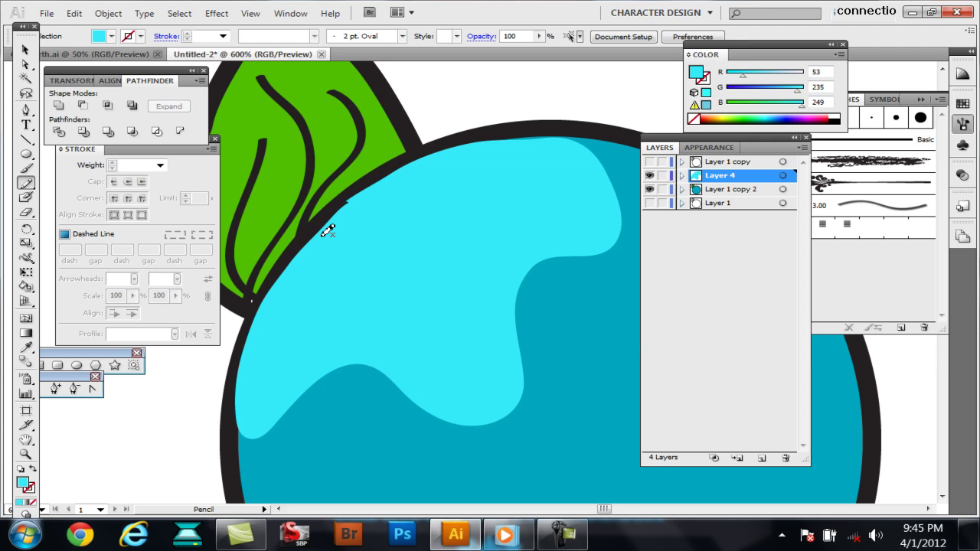
Step: Show Layer 1 copy again and draw a second wavy shape with the Pencil, extending past the cyan highlight's lower-right edge
left_click(650, 162)
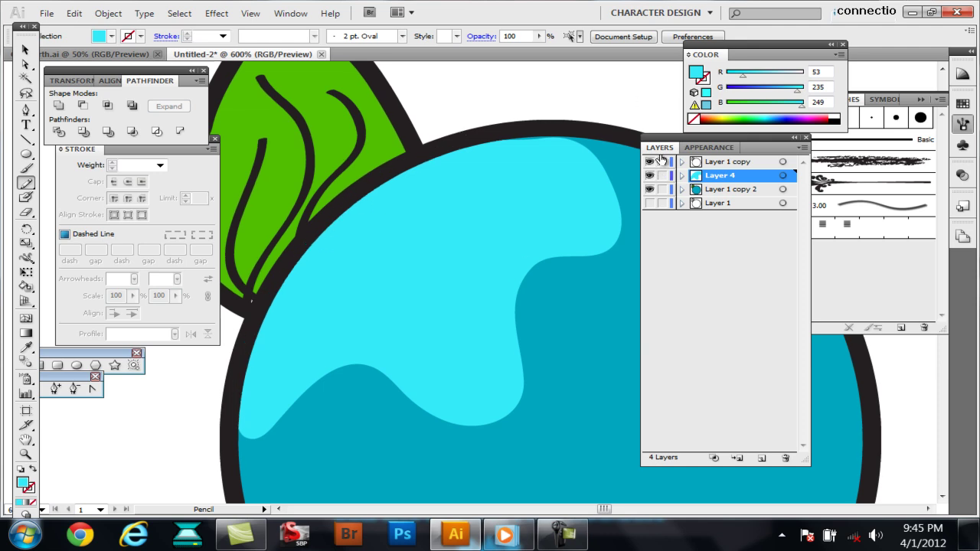
left_click_drag(533, 275, 481, 225)
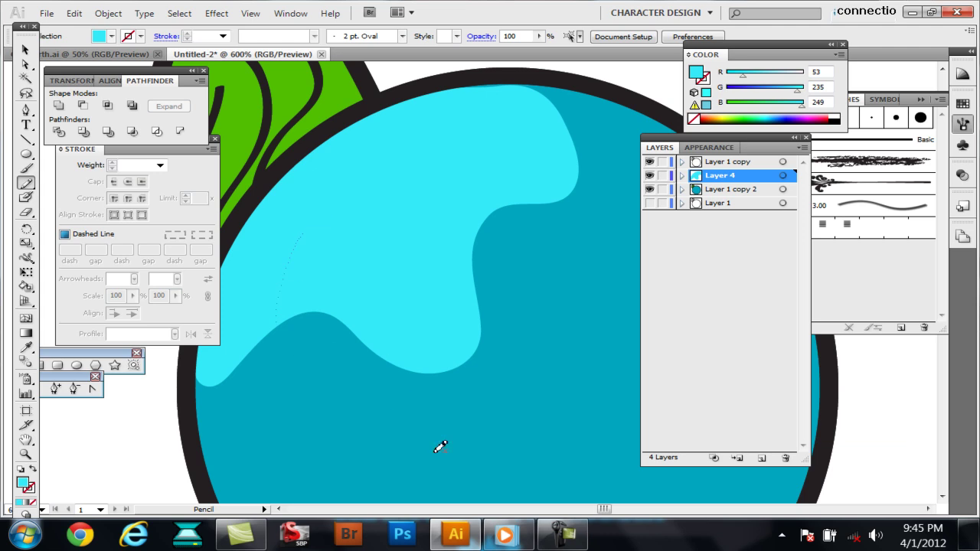
left_click_drag(573, 231, 334, 178)
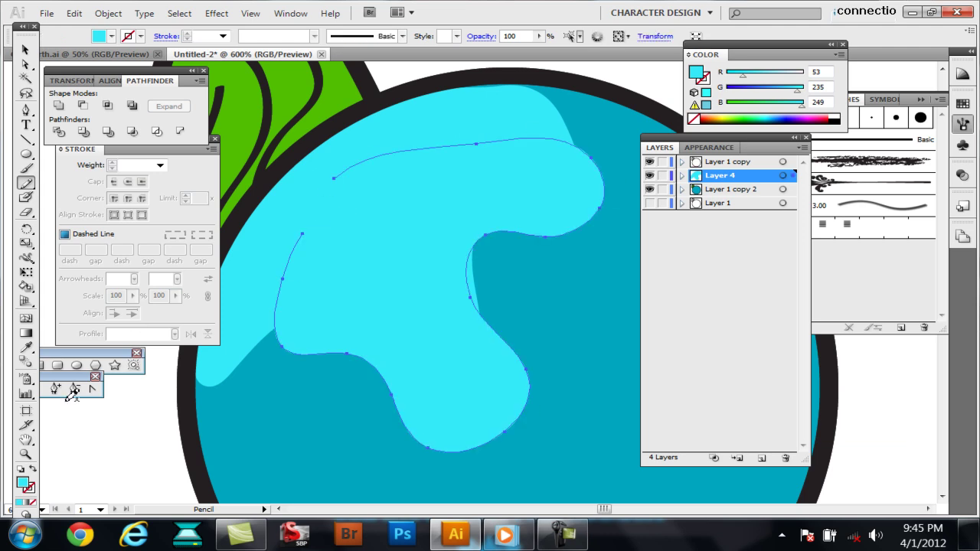
Step: Fill the second wavy shape with darker teal (RGB 31, 197, 201) and send it behind the light cyan highlight
double_click(25, 484)
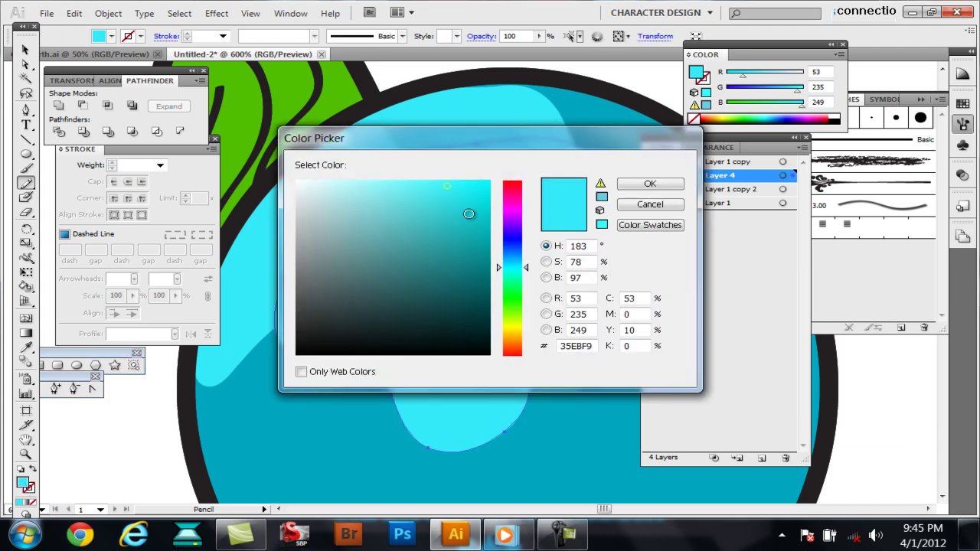
left_click(467, 214)
left_click(647, 186)
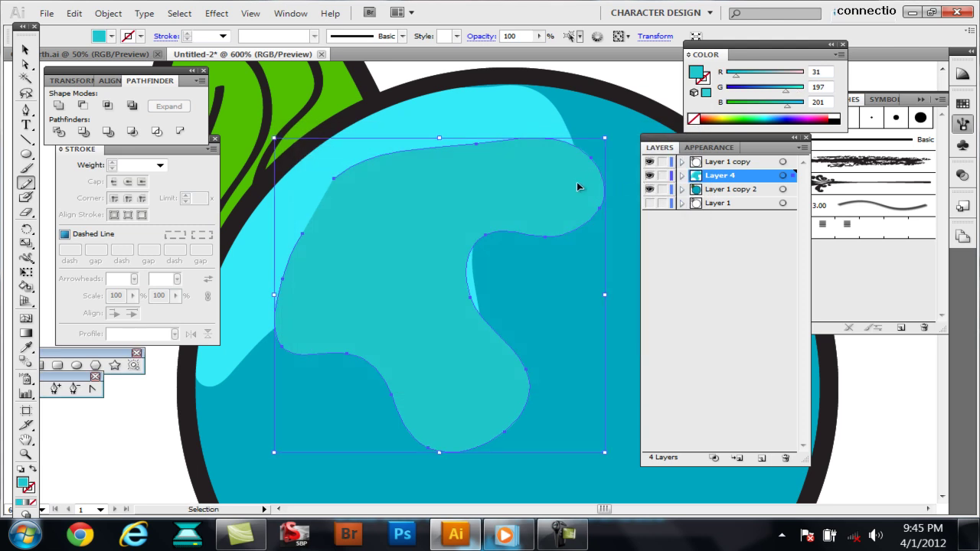
key("n")
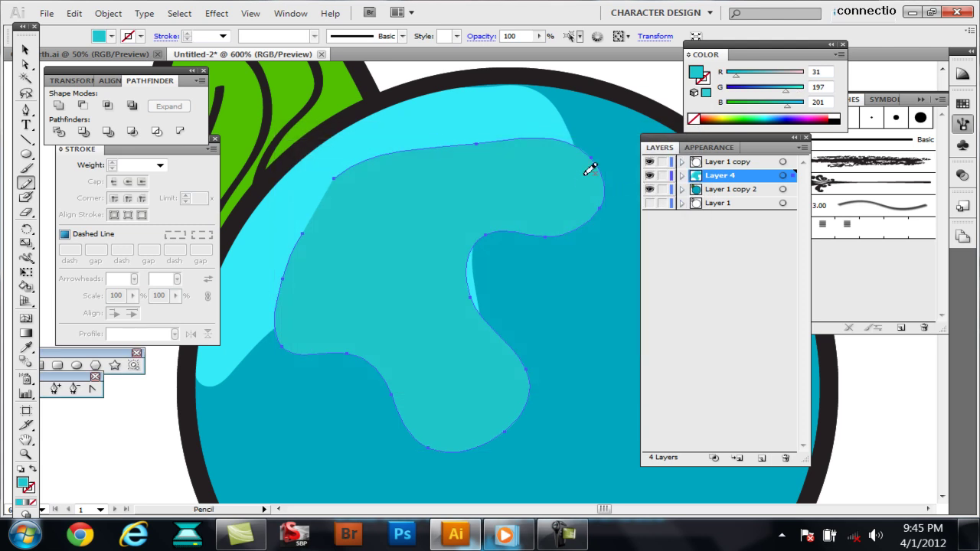
key("ctrl+bracketleft")
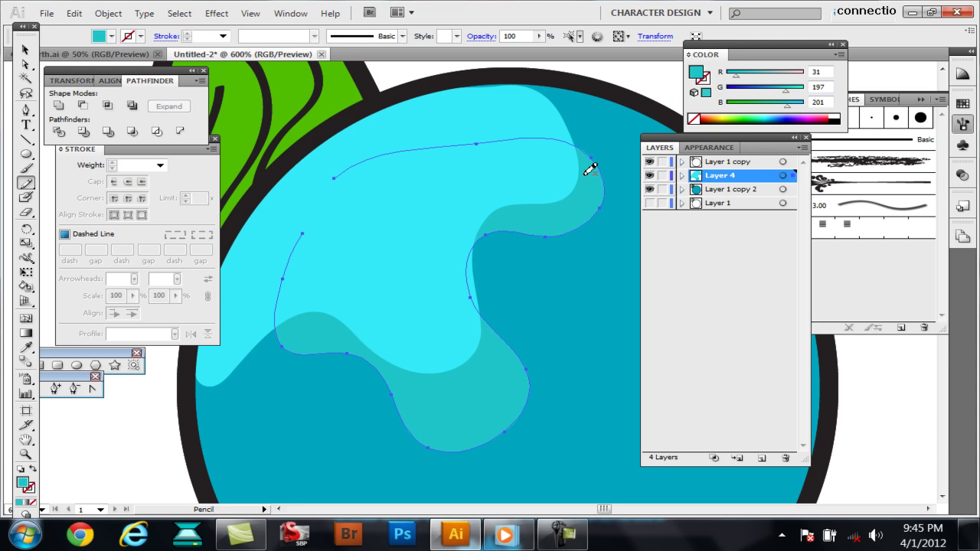
left_click(645, 79, "ctrl")
key("ctrl+minus")
key("ctrl+minus")
key("ctrl+minus")
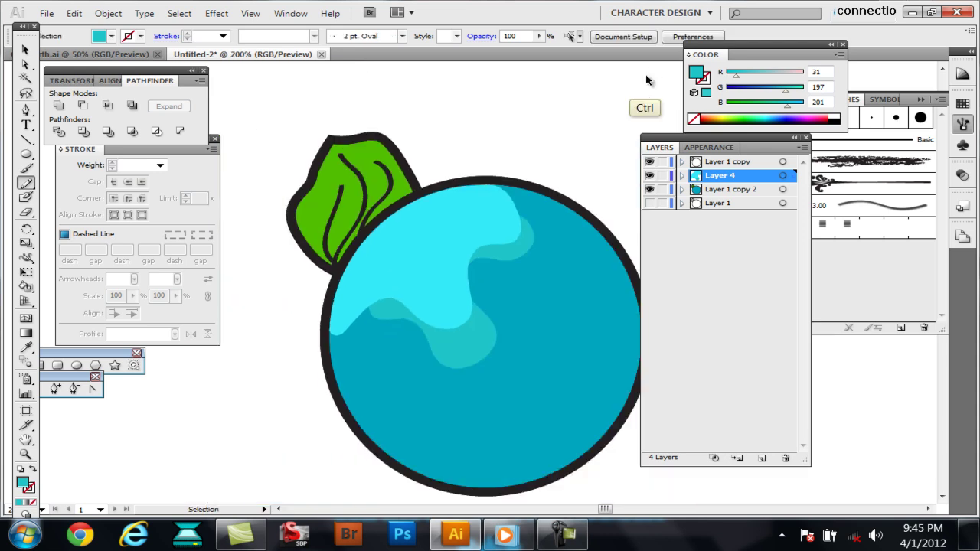
Step: Sample the leaf's green (RGB 80, 191, 0) with the Eyedropper as the current fill
key("ctrl+plus")
key("ctrl+plus")
key("space")
left_click_drag(363, 155, 403, 251)
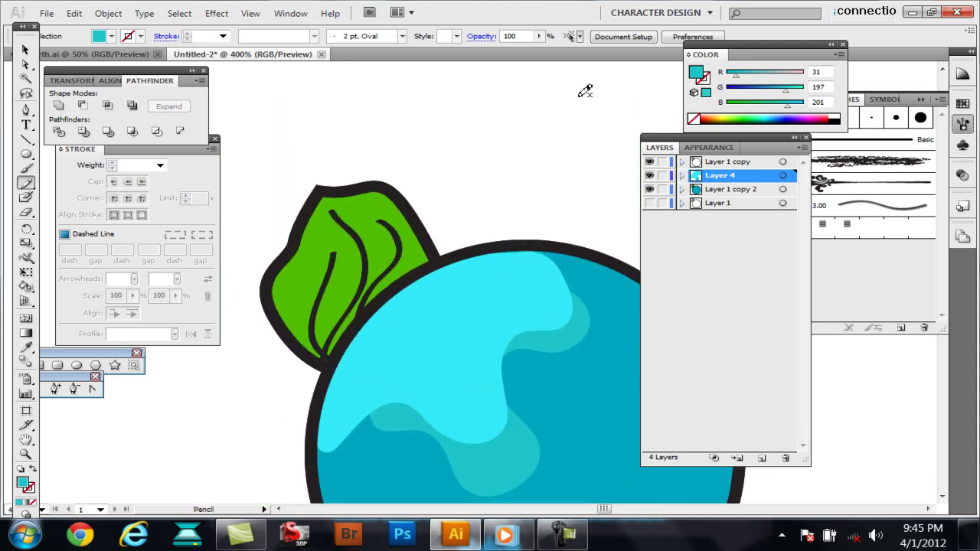
key("i")
left_click(371, 201, "ctrl")
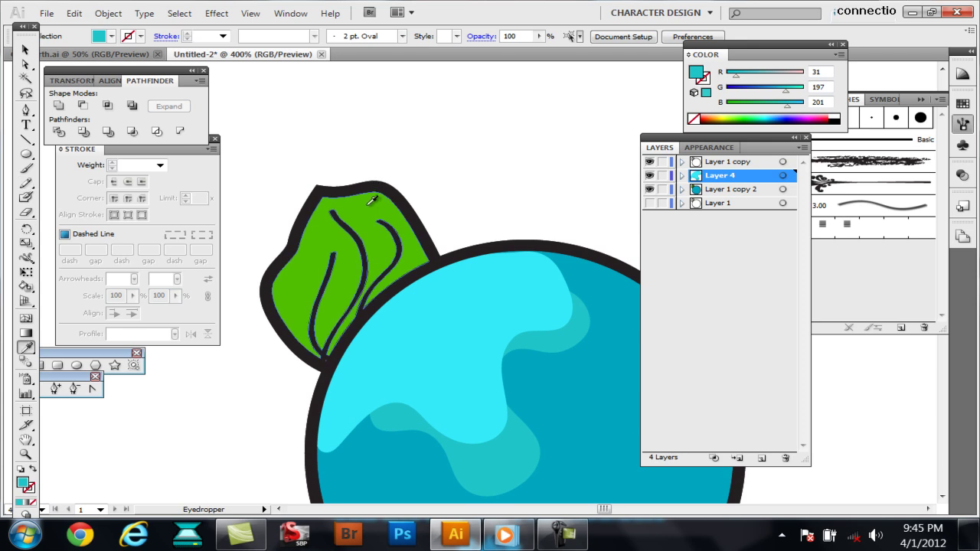
left_click(371, 200)
left_click(452, 155, "ctrl")
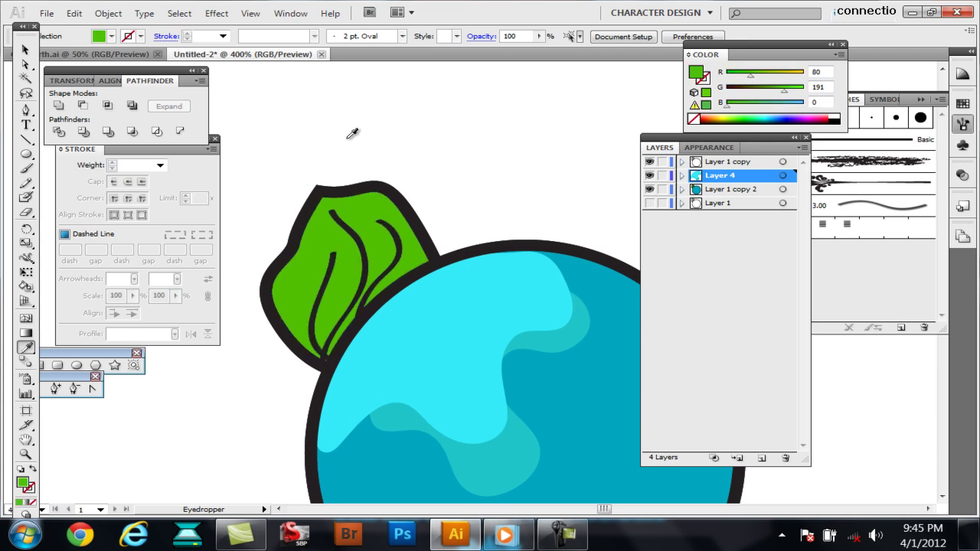
Step: Draw a highlight over the lower part of the leaf with the Pencil and fill it light green (RGB 163, 239, 103)
key("p")
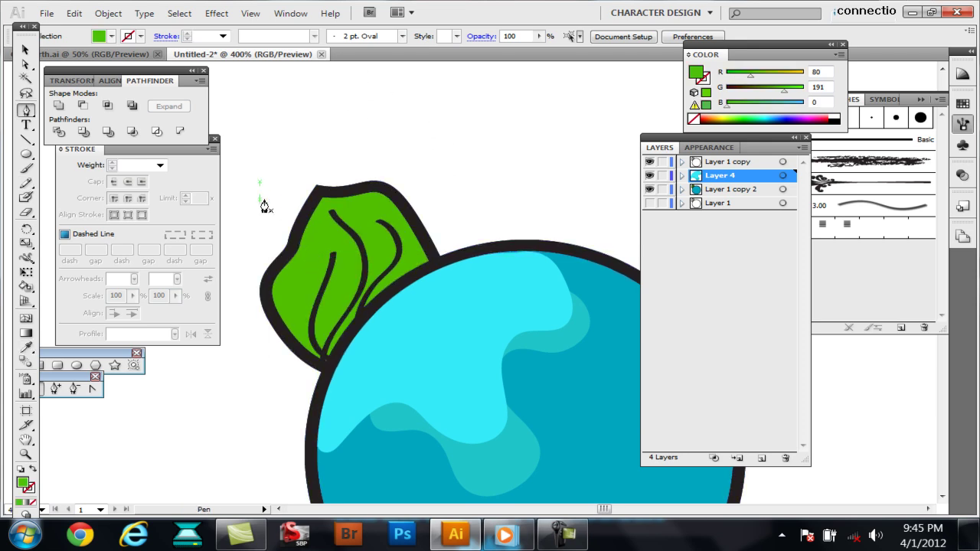
key("n")
mouse_move(309, 254)
left_mouse_down()
mouse_move(296, 343)
mouse_move(318, 362)
mouse_move(335, 359)
mouse_move(429, 267)
mouse_move(337, 219)
mouse_move(305, 245)
left_mouse_up()
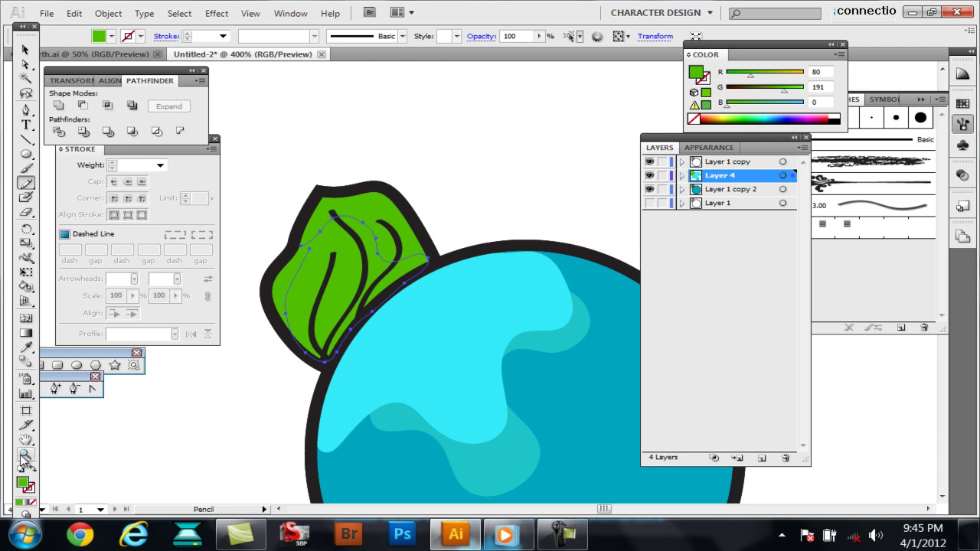
double_click(23, 483)
left_click(407, 191)
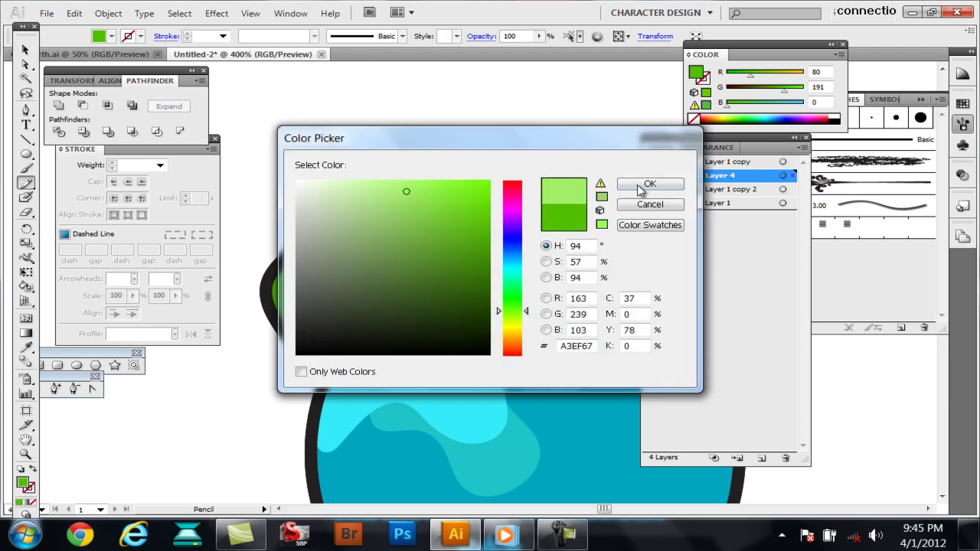
left_click(649, 184)
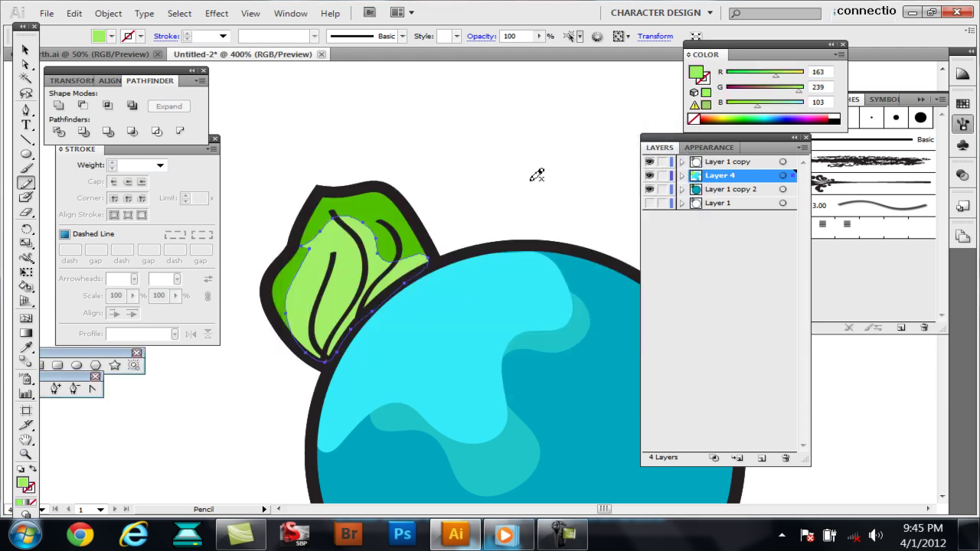
left_click(534, 184, "ctrl")
key("space")
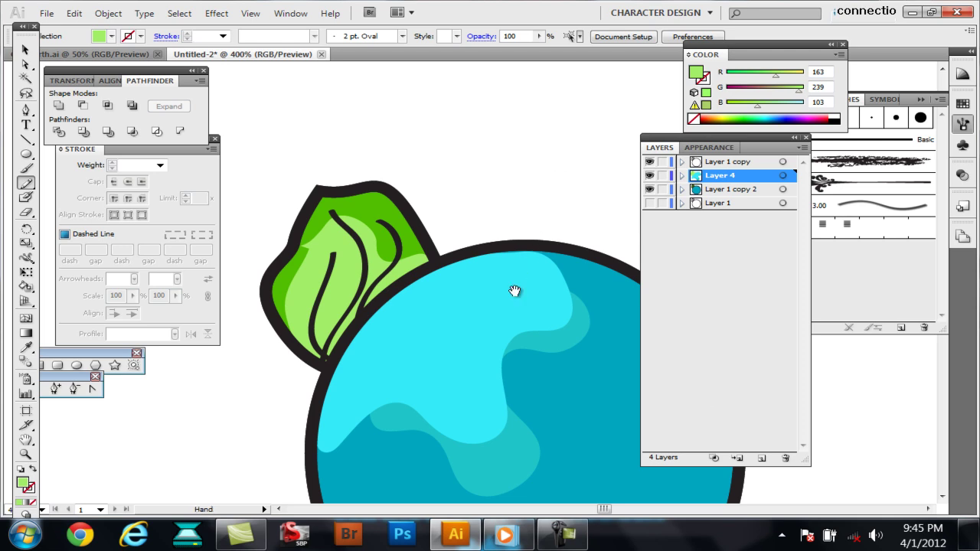
left_click_drag(526, 295, 450, 206)
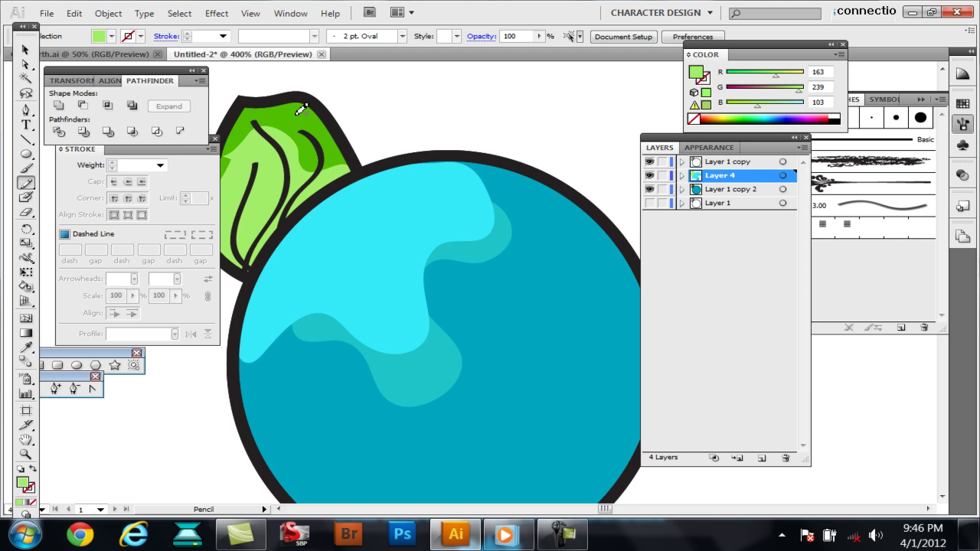
scroll(360, 164, "up", 1)
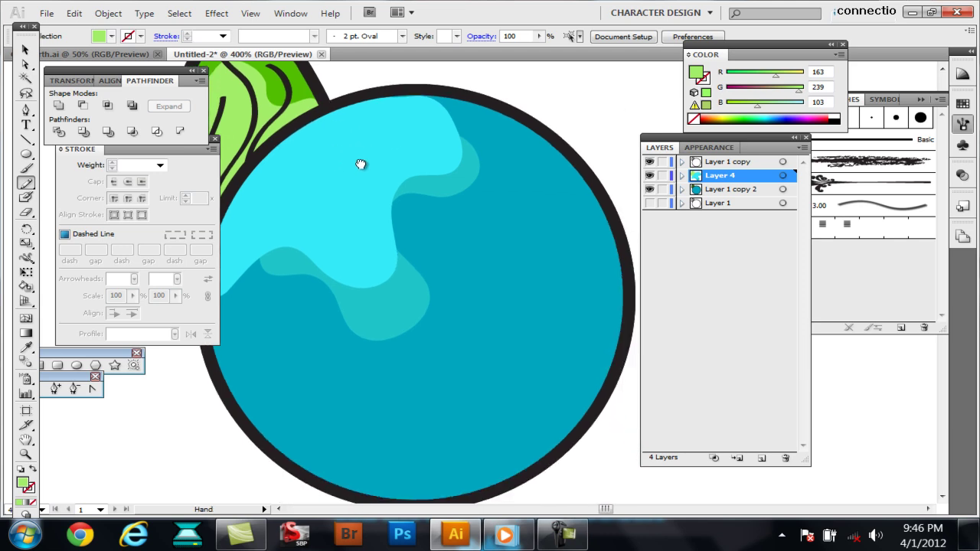
scroll(385, 184, "down", 1)
scroll(377, 175, "down", 1)
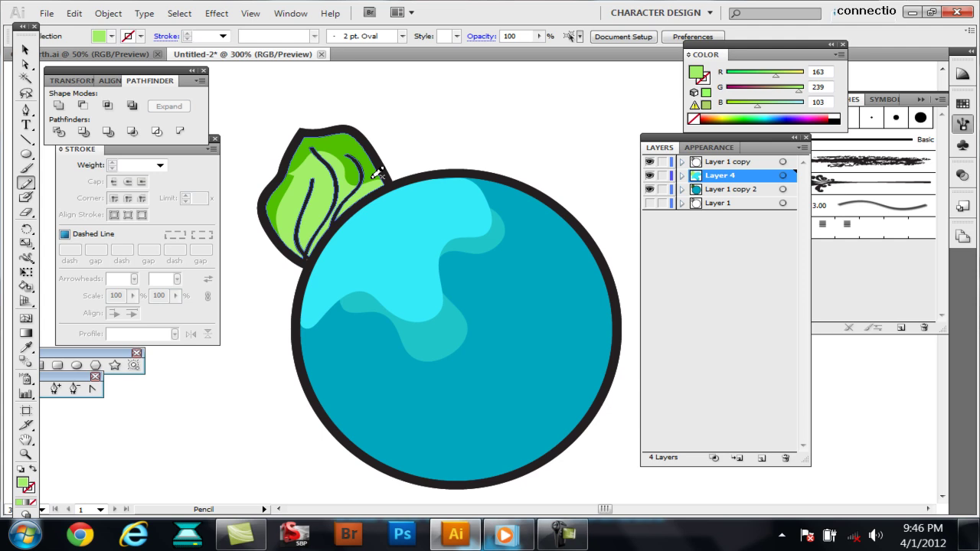
left_click_drag(442, 200, 381, 178)
left_click_drag(347, 132, 383, 159)
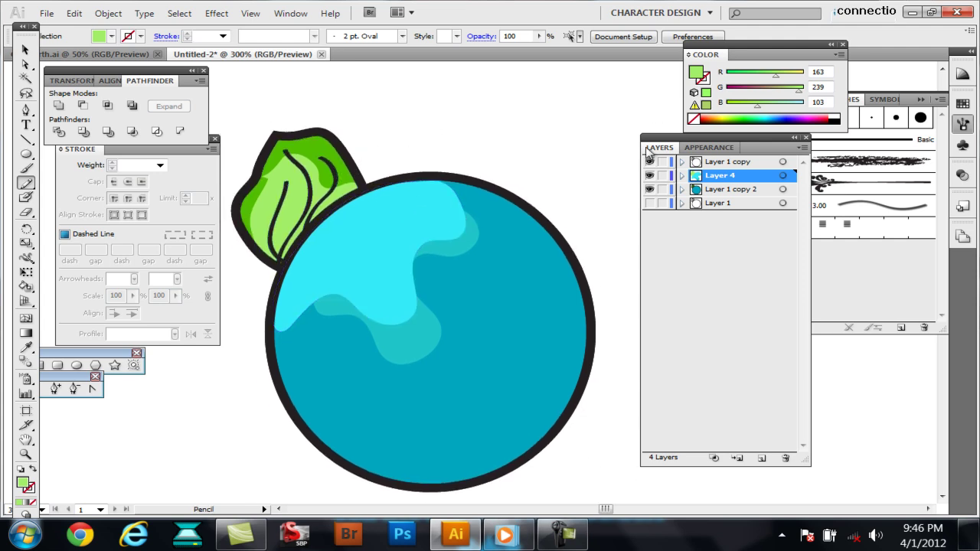
Step: Hide Layer 1 copy and Layer 4, and check the Live Paint artwork on Layer 1 copy 2
left_click(650, 162)
left_click(650, 175)
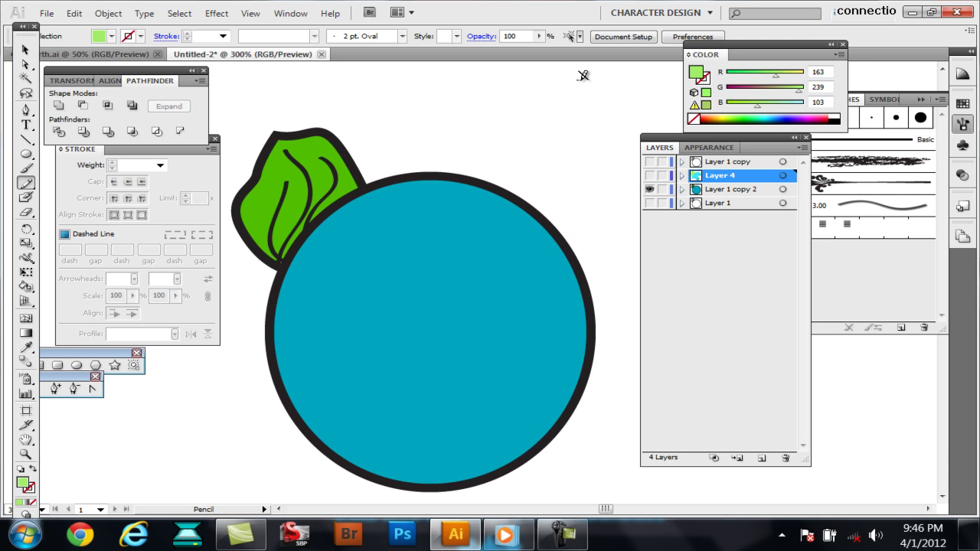
left_click(25, 50)
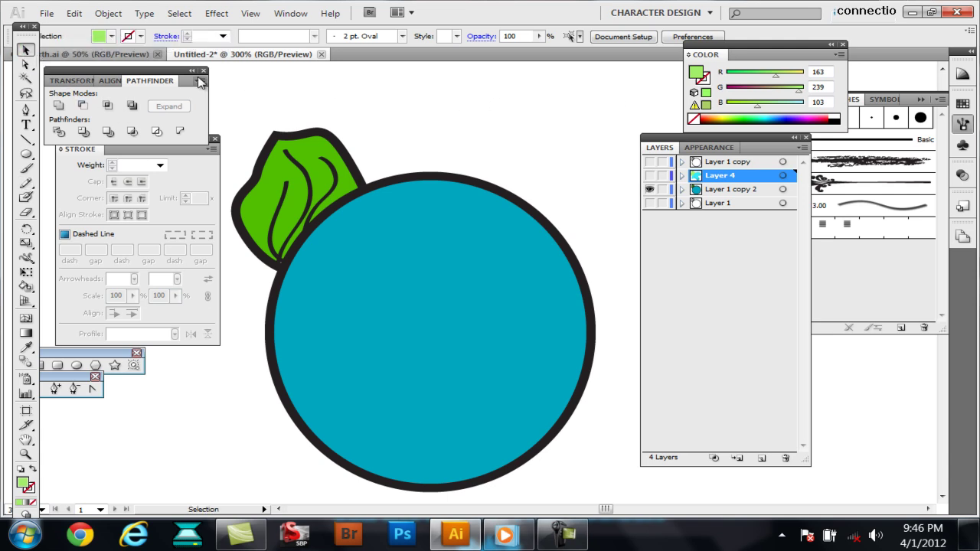
left_click_drag(249, 107, 534, 330)
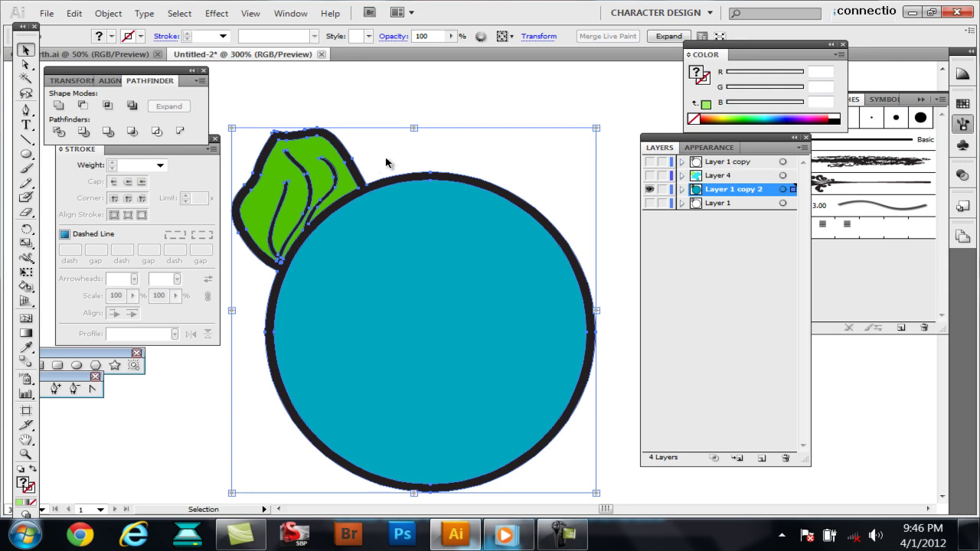
left_click(423, 109)
left_click(26, 286)
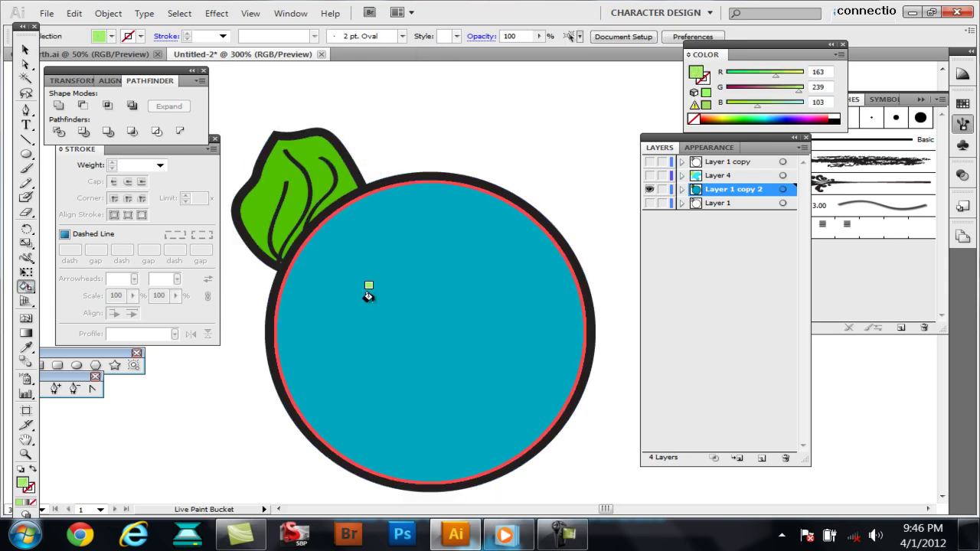
Step: Expand the Live Paint artwork on Layer 1 copy 2 with Object, Fill and Stroke included
left_click(25, 50)
left_click_drag(232, 97, 434, 374)
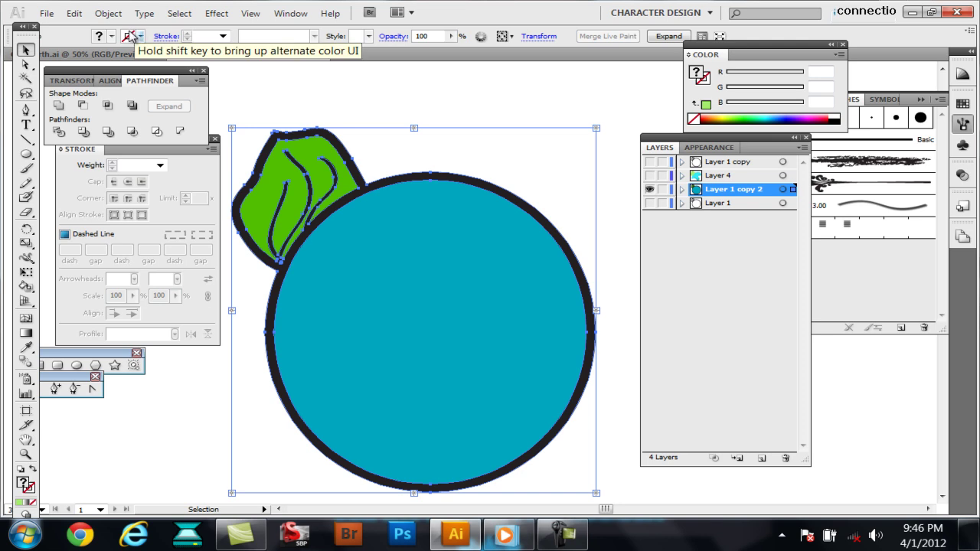
left_click(109, 13)
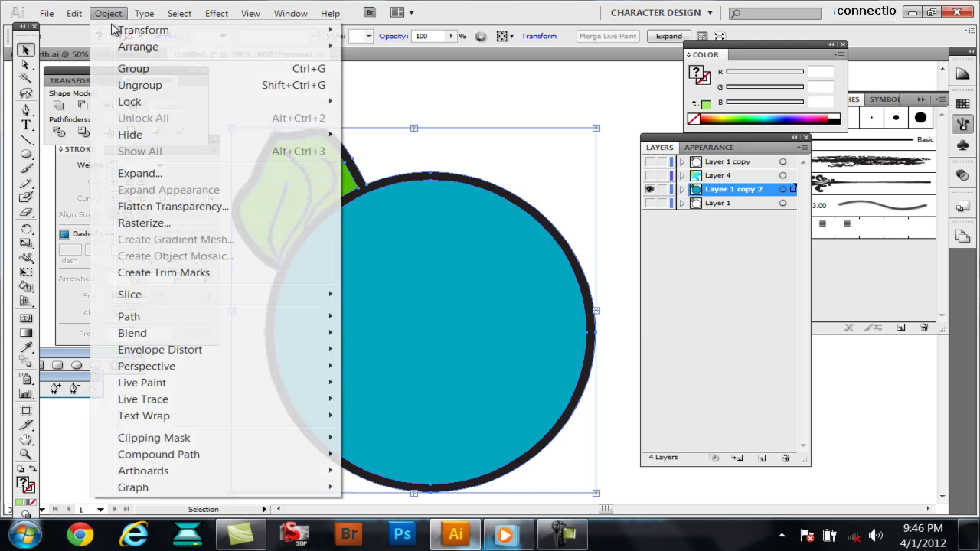
left_click(164, 175)
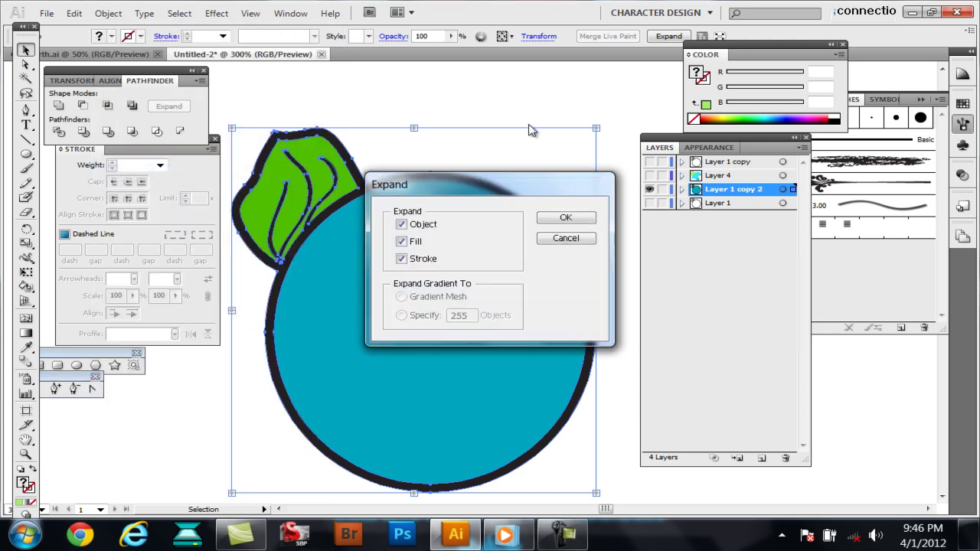
left_click(570, 221)
left_click(313, 101)
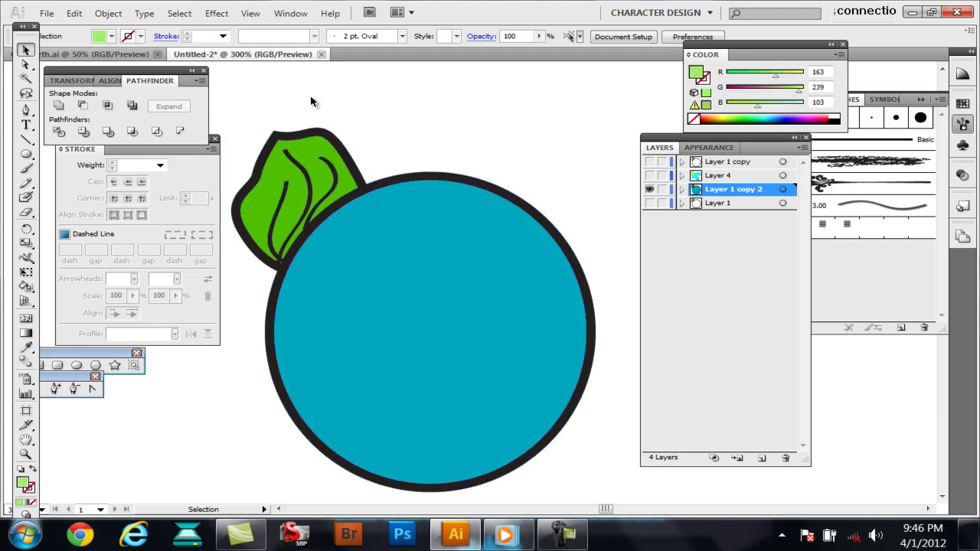
Step: Add a layer above Layer 1 copy 2, move only the circle's blue fill onto it, and toggle its visibility to check
left_click(25, 67)
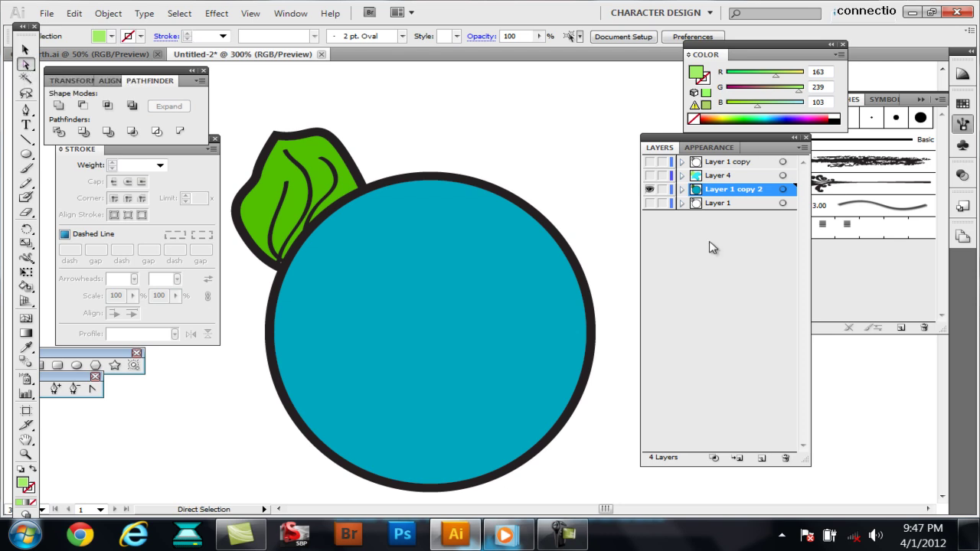
left_click(762, 457)
left_click(442, 246)
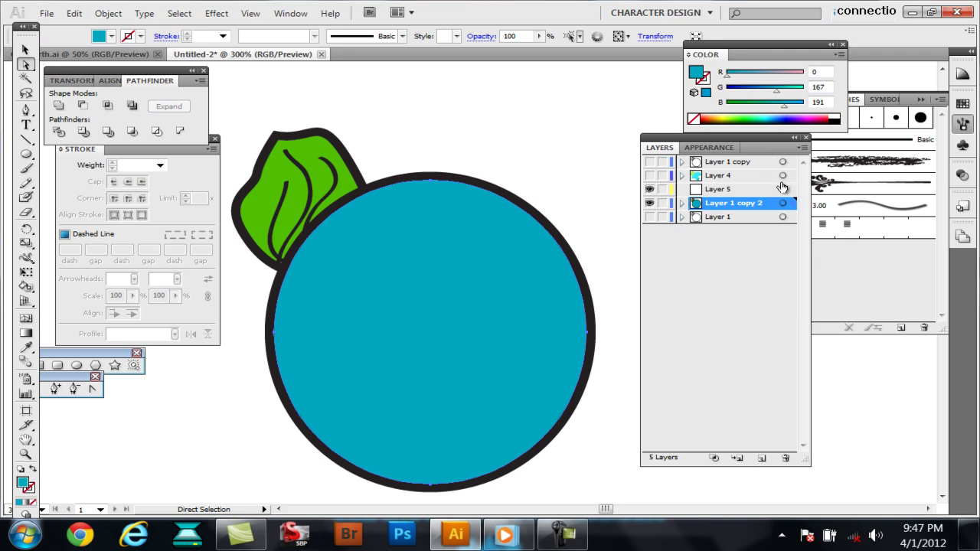
left_click_drag(793, 204, 793, 190)
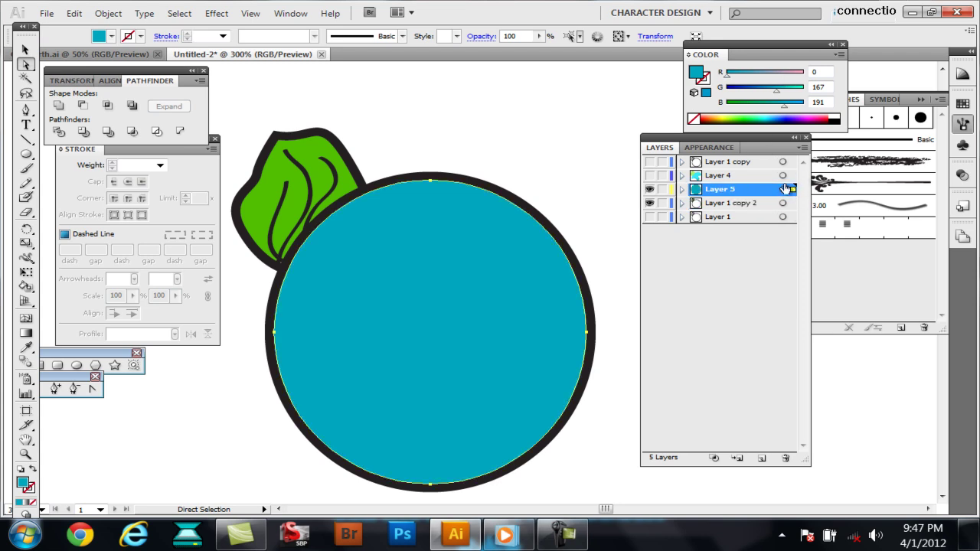
left_click(651, 190)
left_click(650, 190)
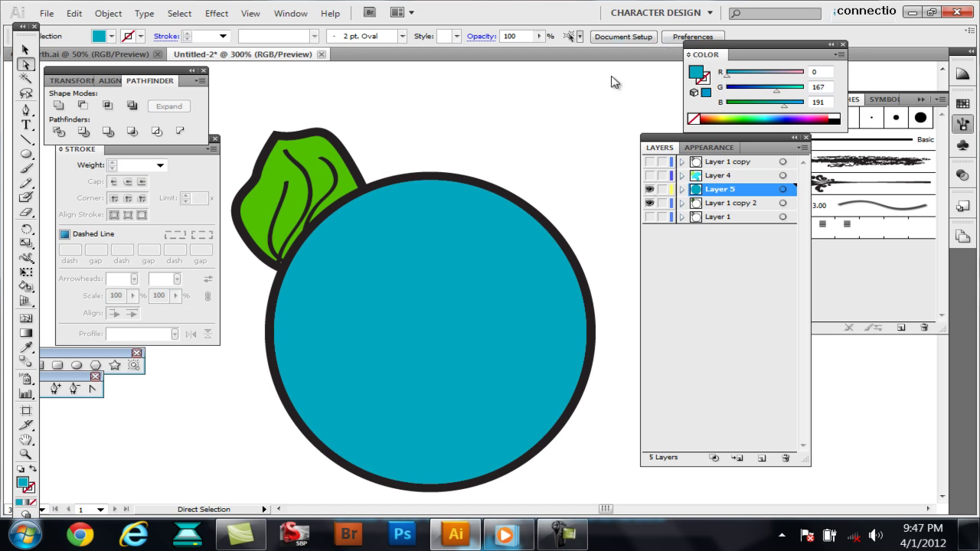
Step: Select the circle's blue fill and review the options for selecting objects with the same attributes
left_click(511, 246)
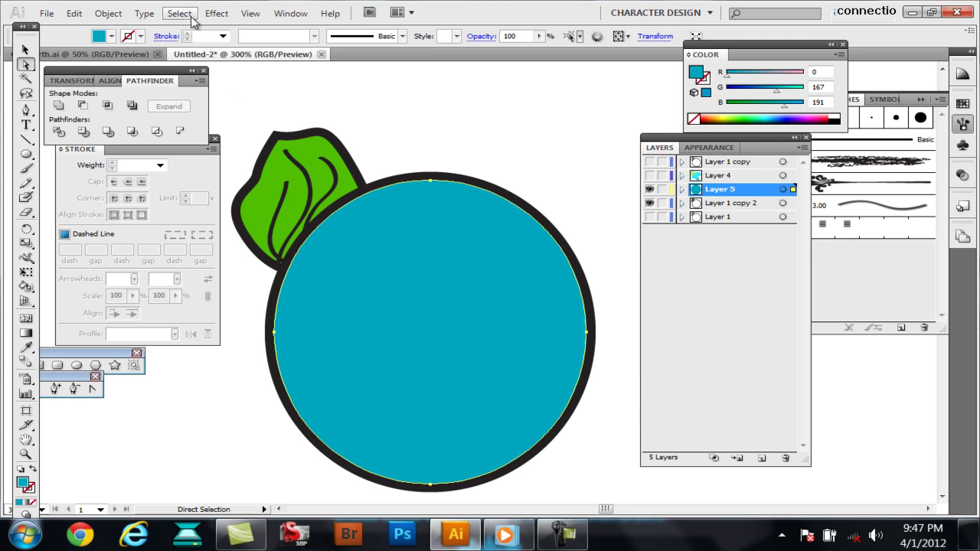
left_click(181, 13)
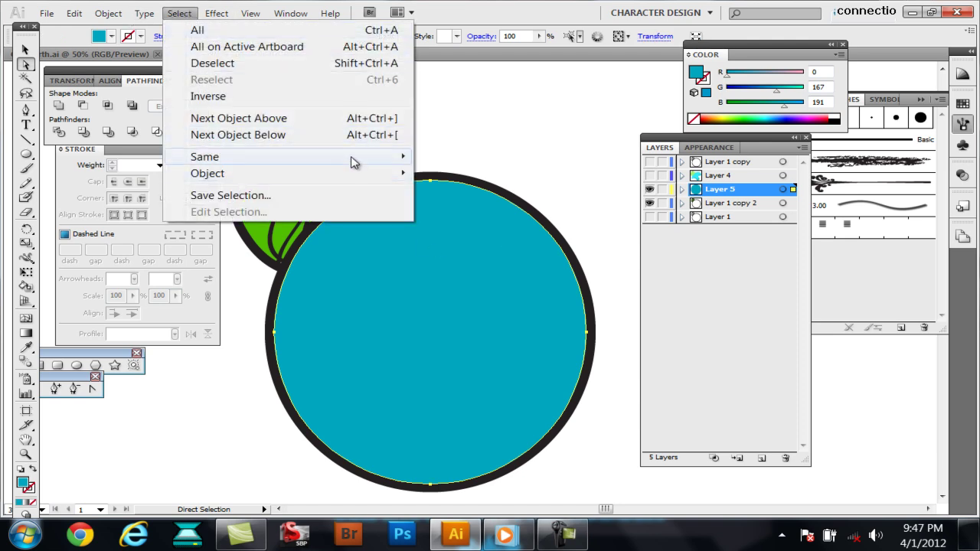
mouse_move(350, 157)
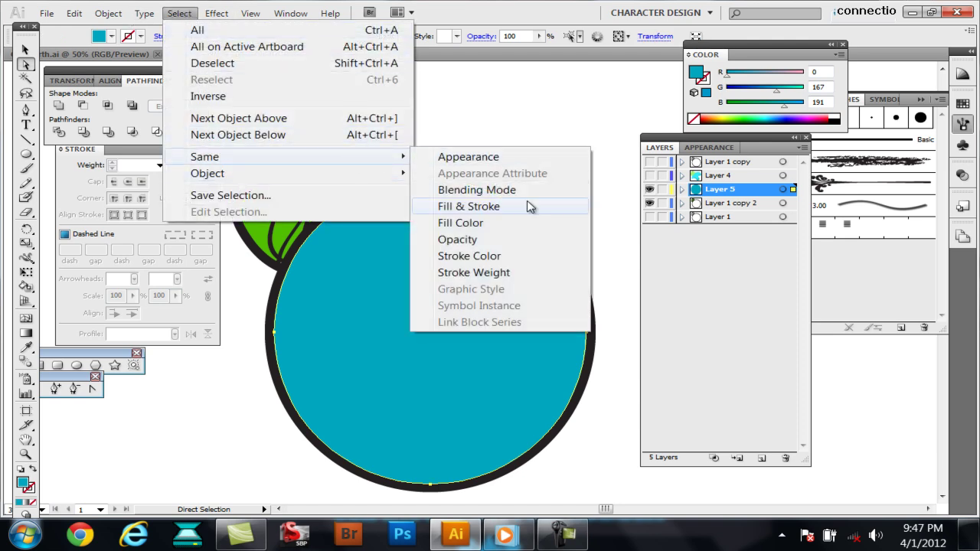
left_click(570, 105)
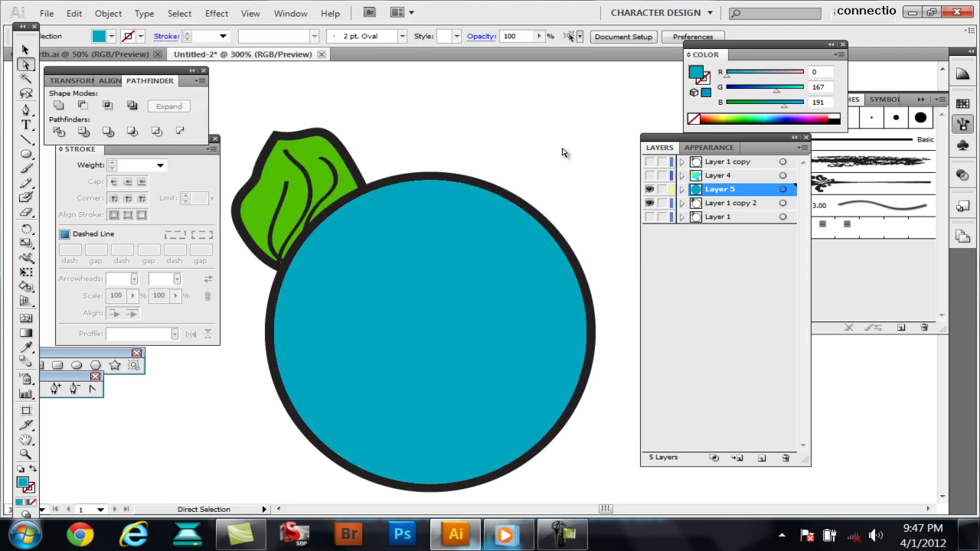